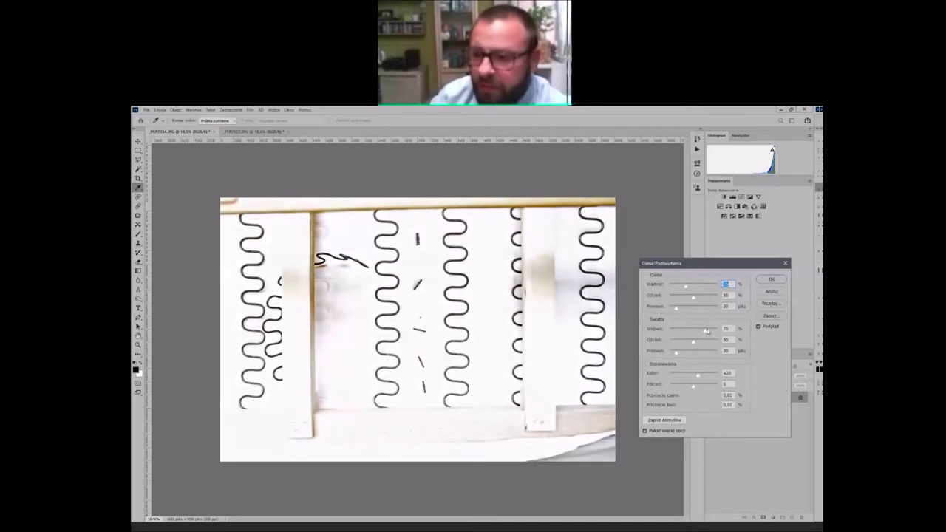
Try raising the highlights amount to 100% in the Shadows/Highlights correction, then discard the adjustment.
left_click(729, 329)
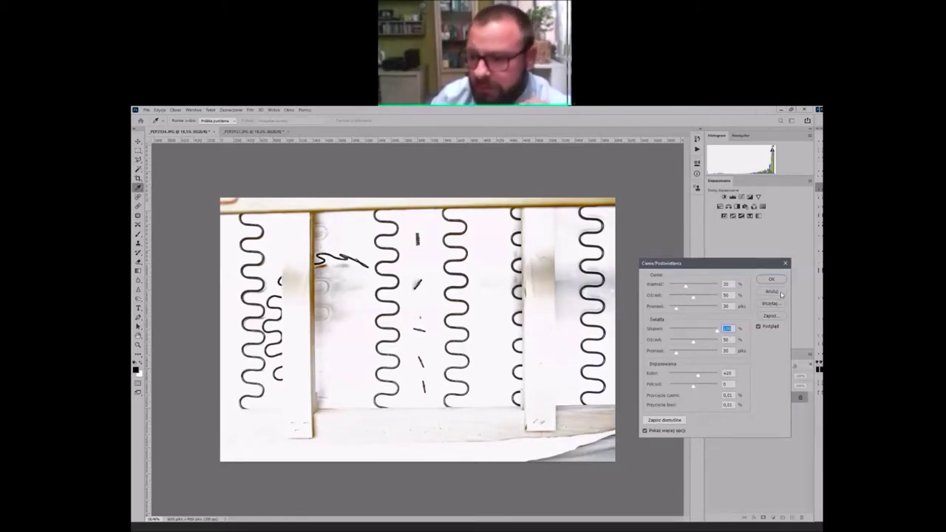
left_click(781, 292)
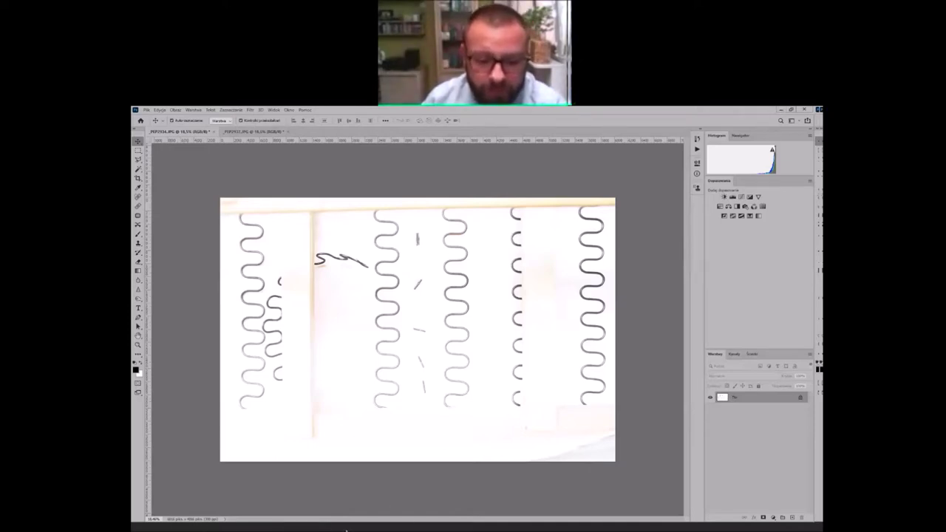
Switch to Lightroom and set _PEP2934.NEF's exposure to −1.38, highlights to −100 and whites to −68.
key("ctrl+v")
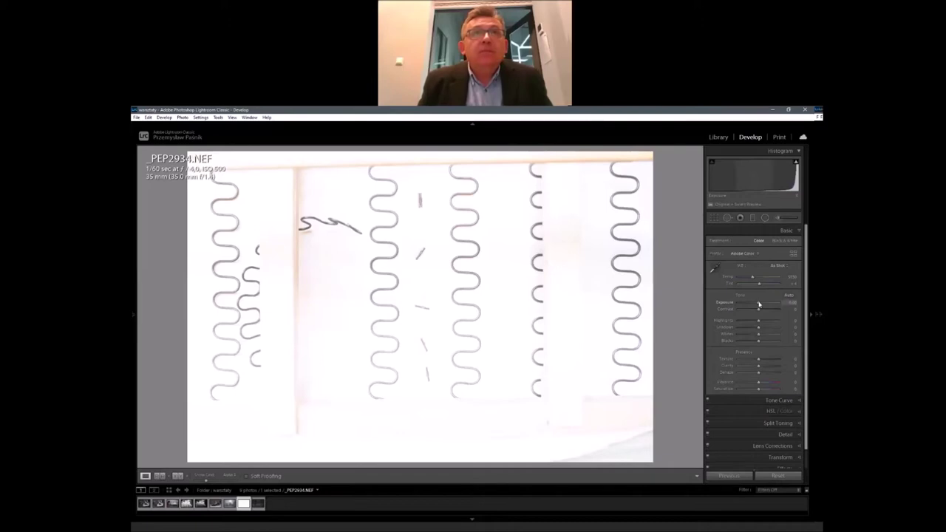
left_click_drag(758, 303, 750, 305)
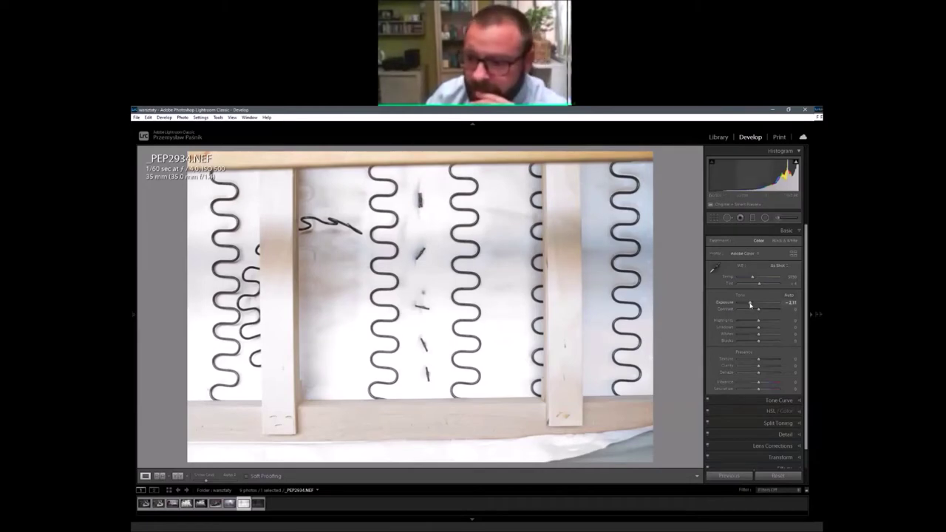
left_click_drag(751, 305, 752, 305)
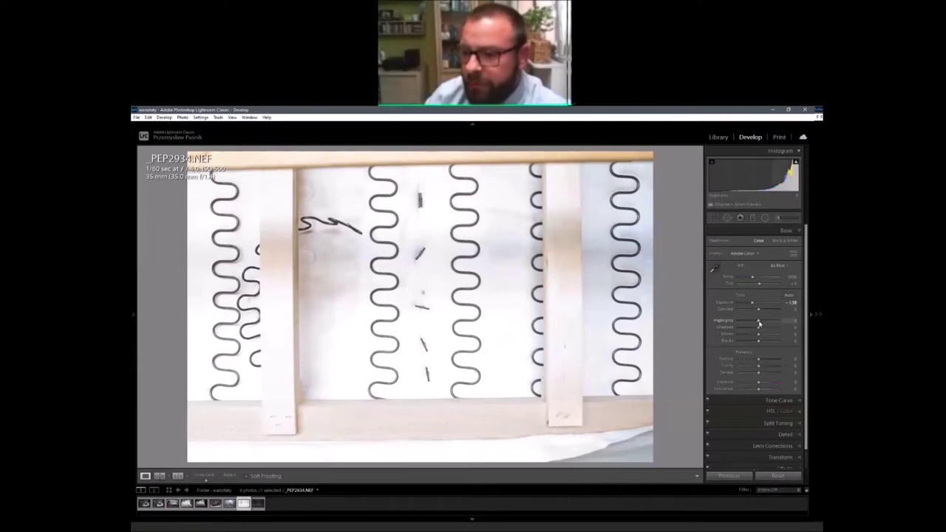
left_click_drag(758, 323, 737, 322)
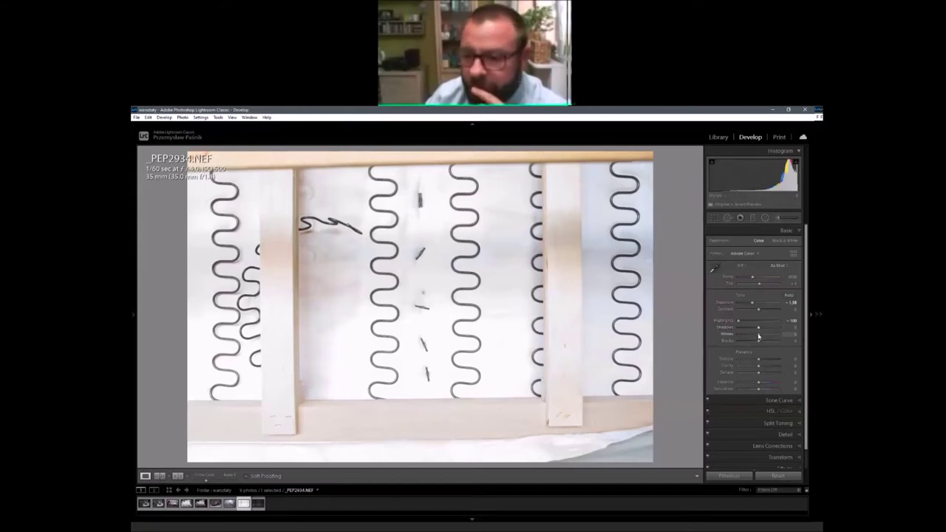
left_click_drag(758, 336, 743, 337)
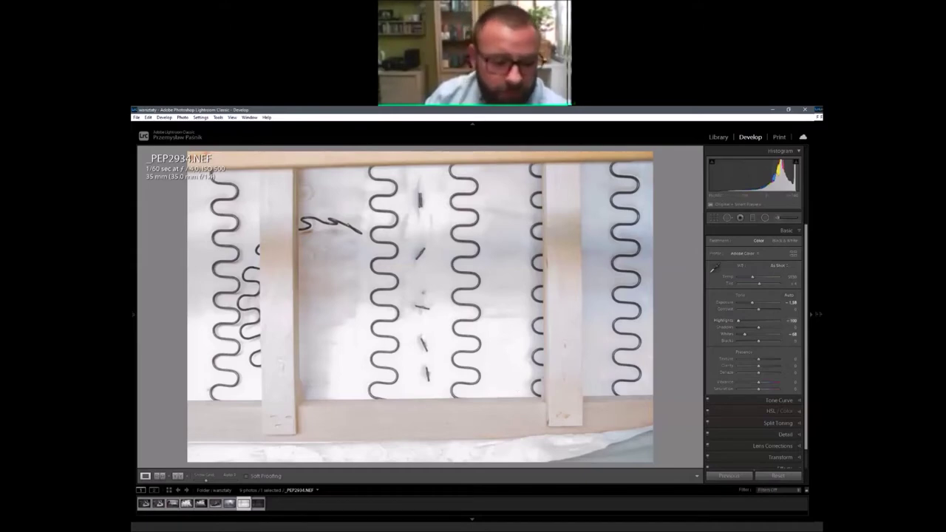
Send the adjusted raw photo to Adobe Photoshop 2020 for editing.
right_click(493, 373)
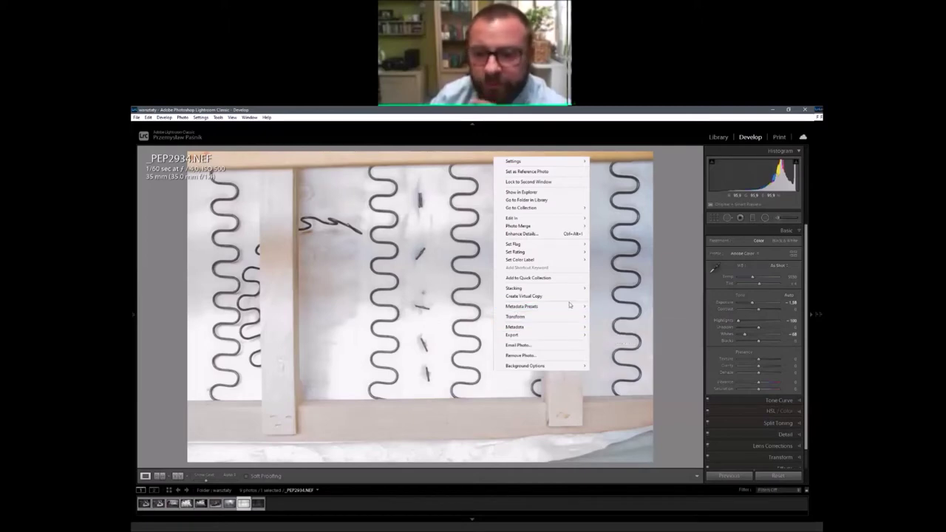
mouse_move(564, 262)
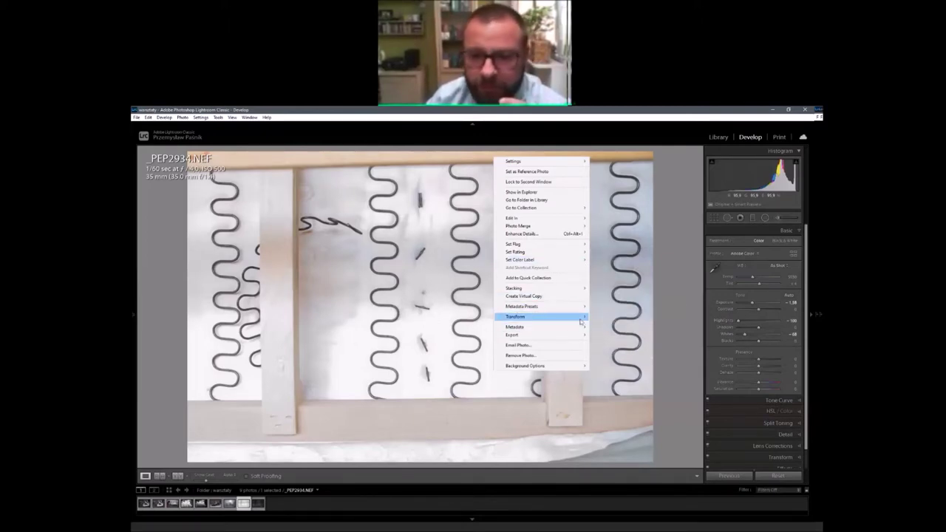
mouse_move(582, 220)
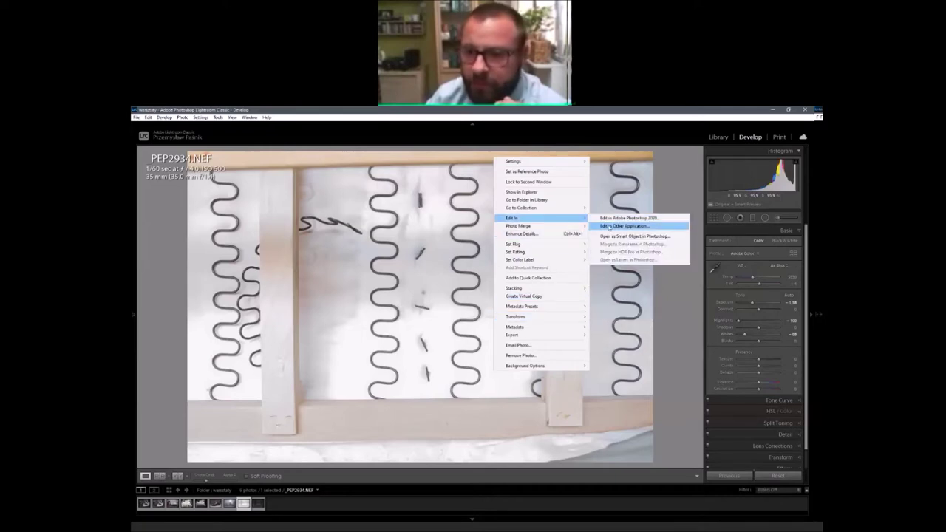
left_click(458, 319)
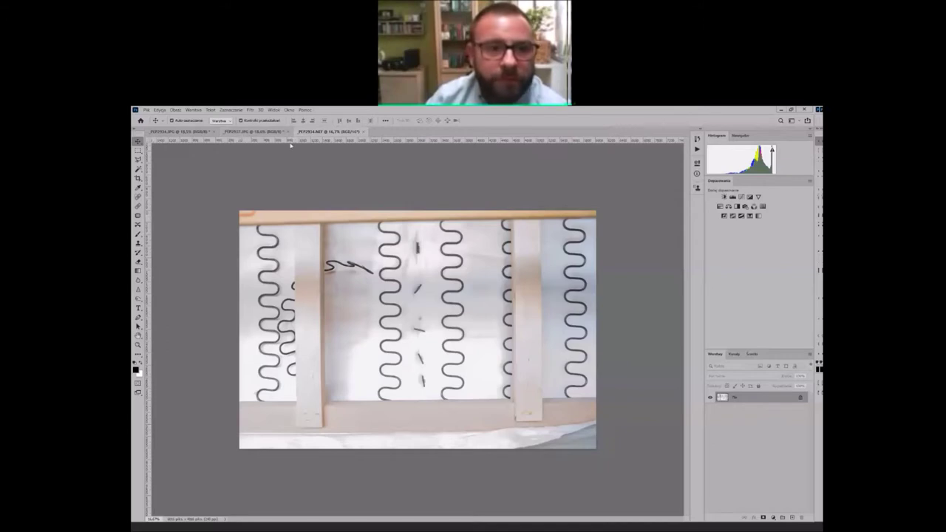
Copy the overexposed _PEP2934.JPG into the _PEP2934.NEF document as a new layer, closing the JPG without saving.
left_click(164, 132)
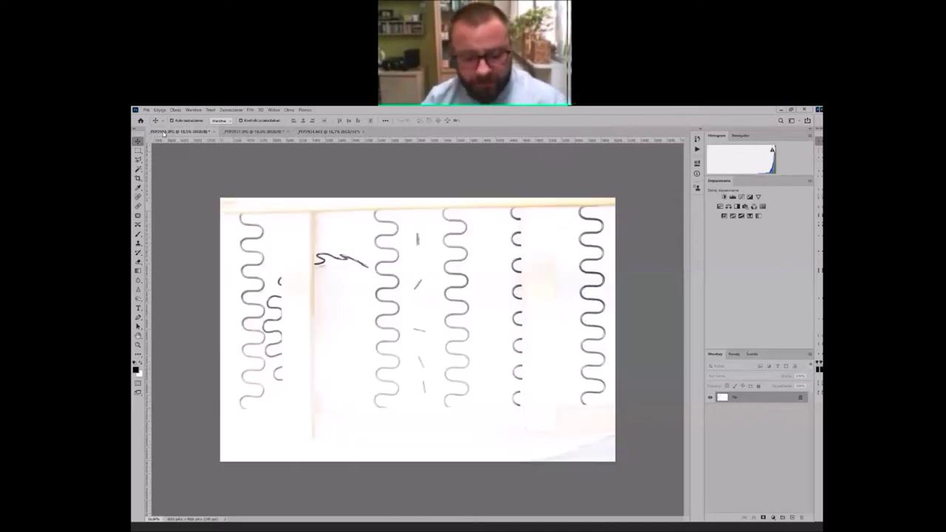
left_click(214, 131)
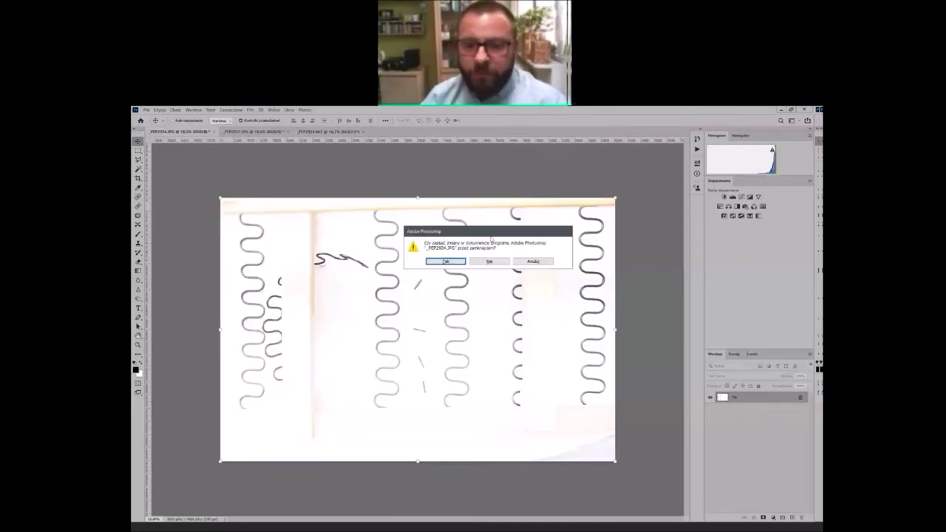
left_click(493, 262)
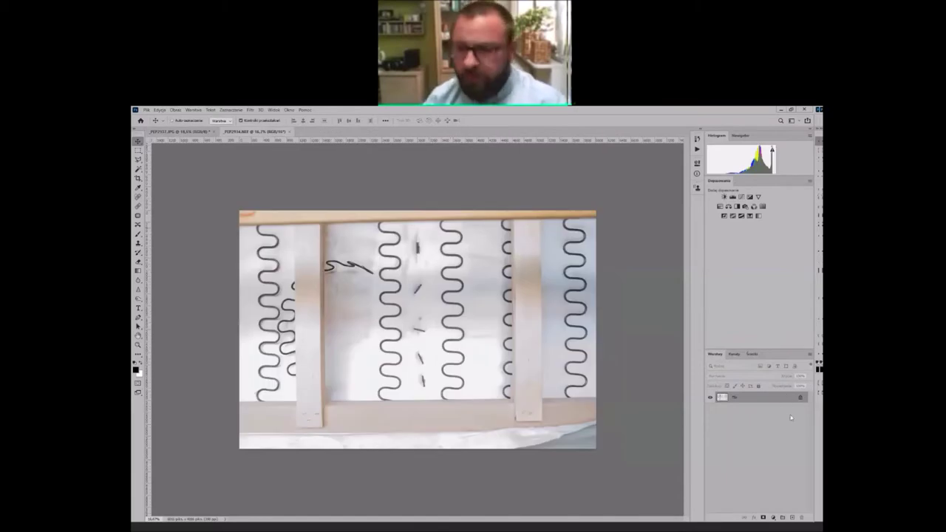
left_click(508, 272)
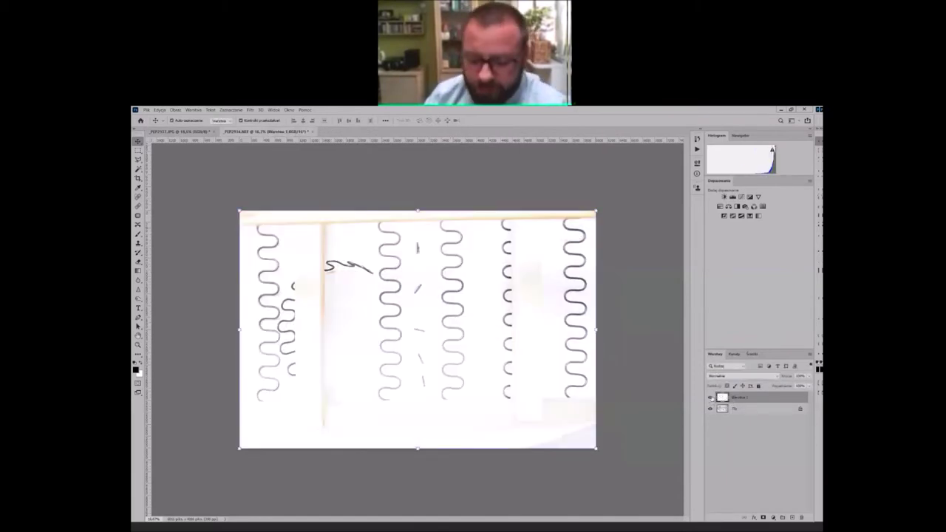
Darken the pasted JPG layer with Levels by setting the midtone value to 0.26.
key("ctrl+l")
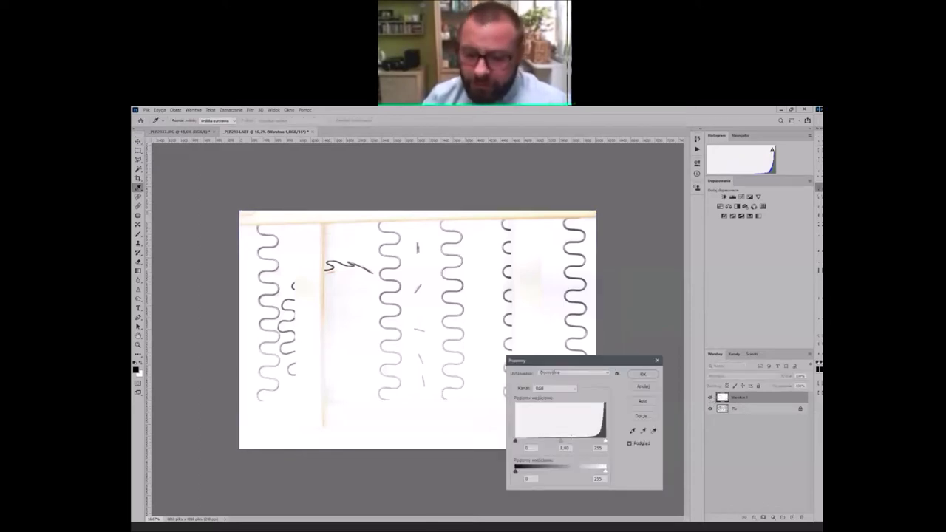
left_click_drag(570, 440, 590, 441)
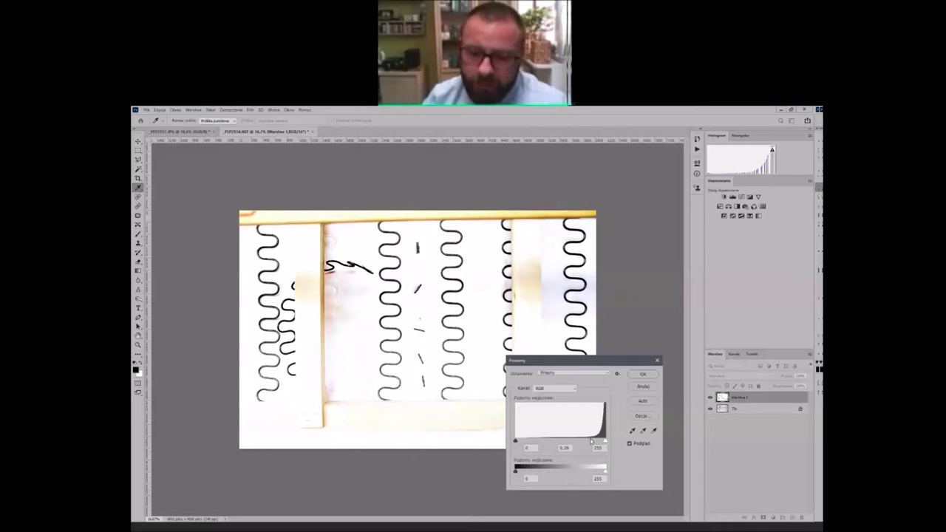
left_click(643, 374)
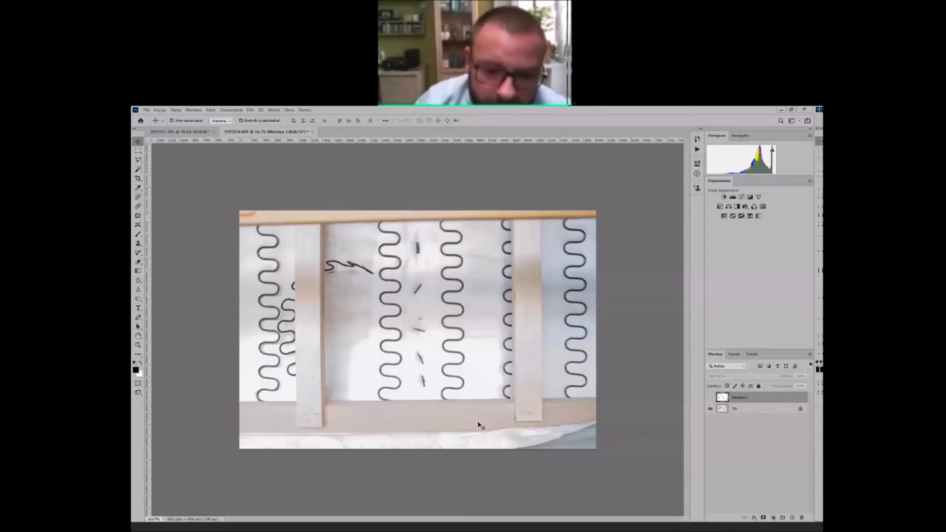
Brighten the underexposed _PEP2937.JPG with Levels by lowering the white input level to the bright end of the histogram.
left_click(177, 132)
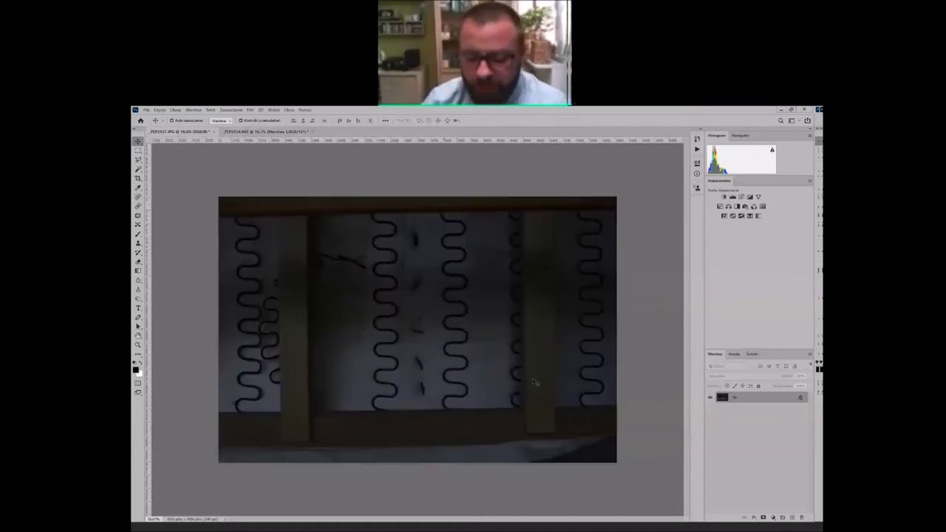
key("ctrl+l")
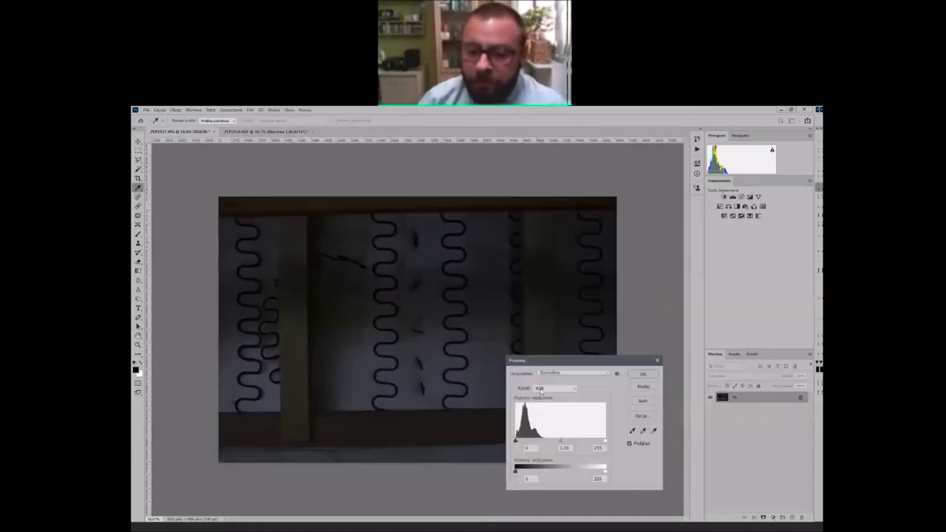
left_click_drag(573, 366, 722, 192)
left_click_drag(668, 187, 648, 285)
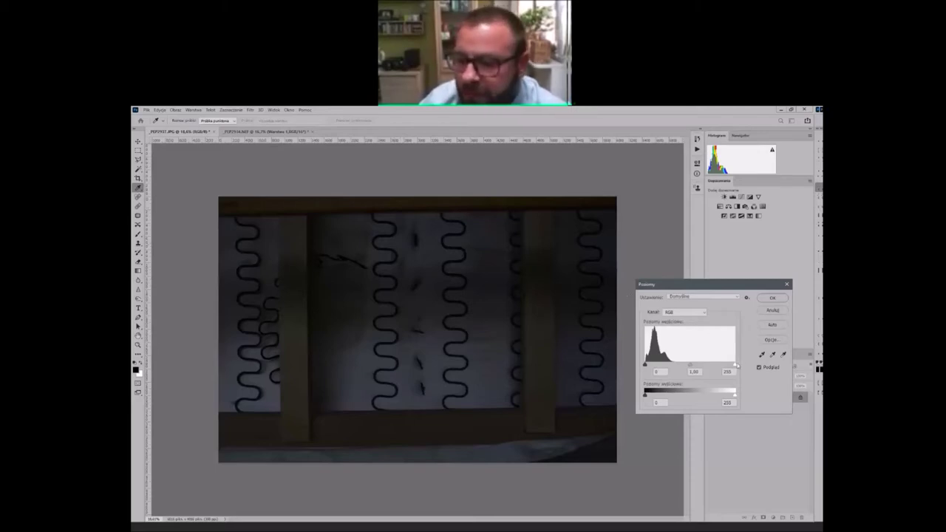
left_click_drag(734, 365, 676, 367)
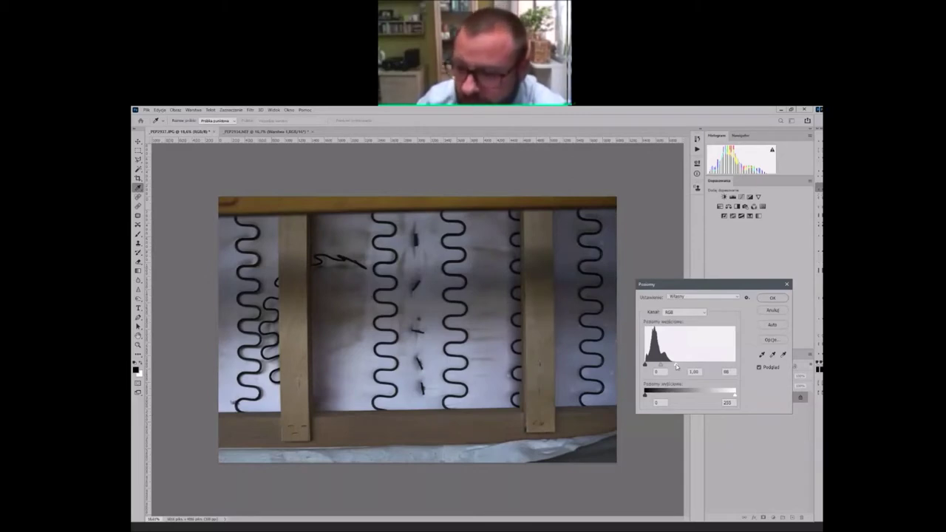
left_click_drag(676, 366, 674, 365)
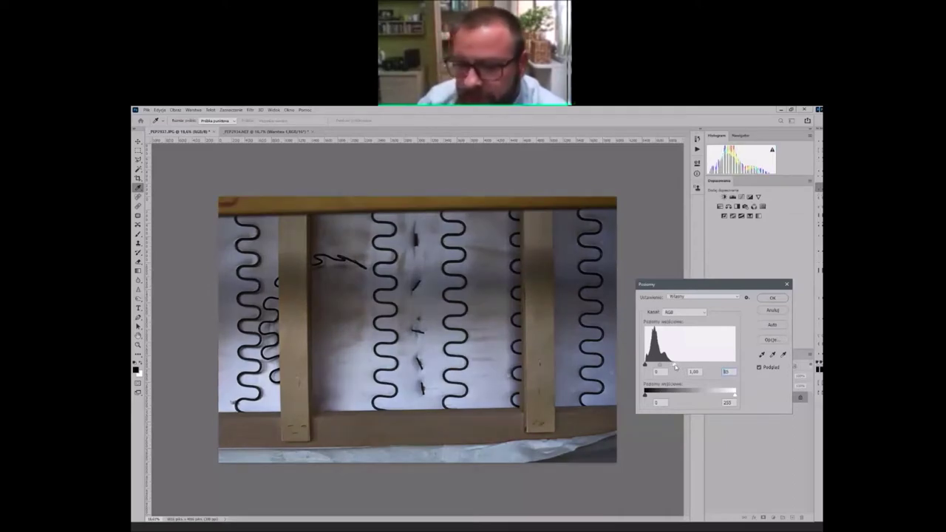
left_click(773, 300)
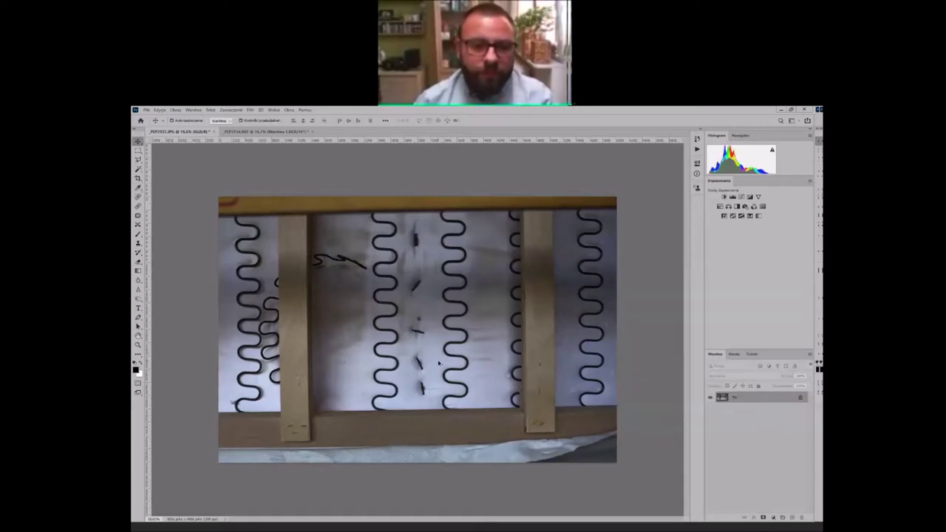
Examine the brightened JPG at 100% for noise and detail in the fabric, springs and wooden slat.
key("ctrl+1")
left_click_drag(440, 364, 459, 380)
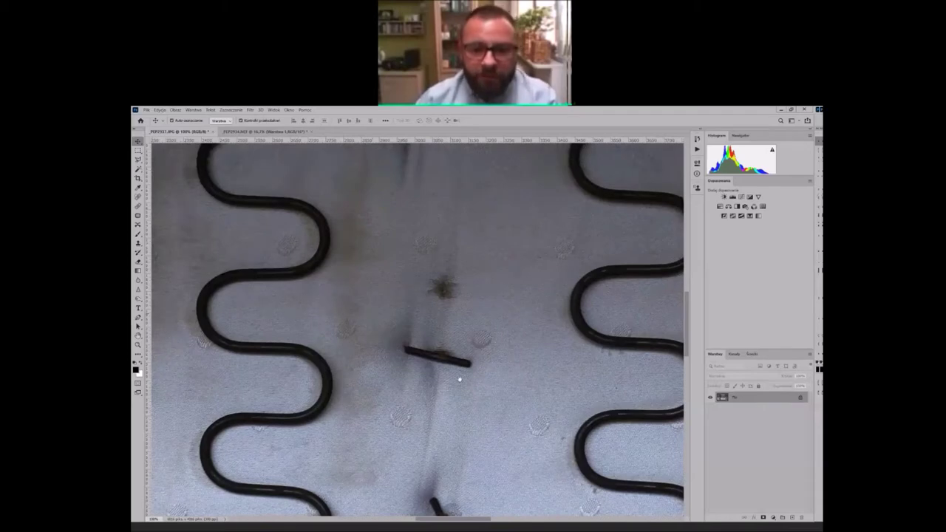
scroll(459, 380, "down", 5)
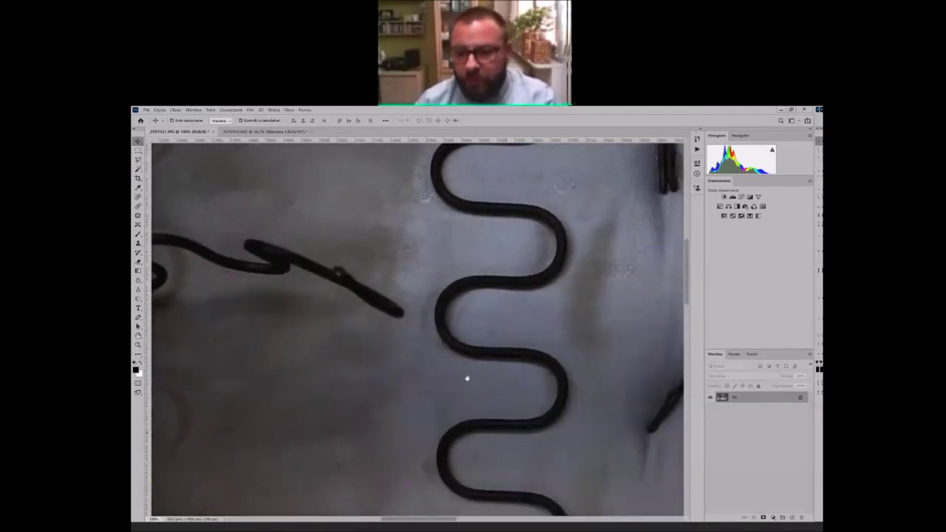
scroll(466, 377, "down", 5)
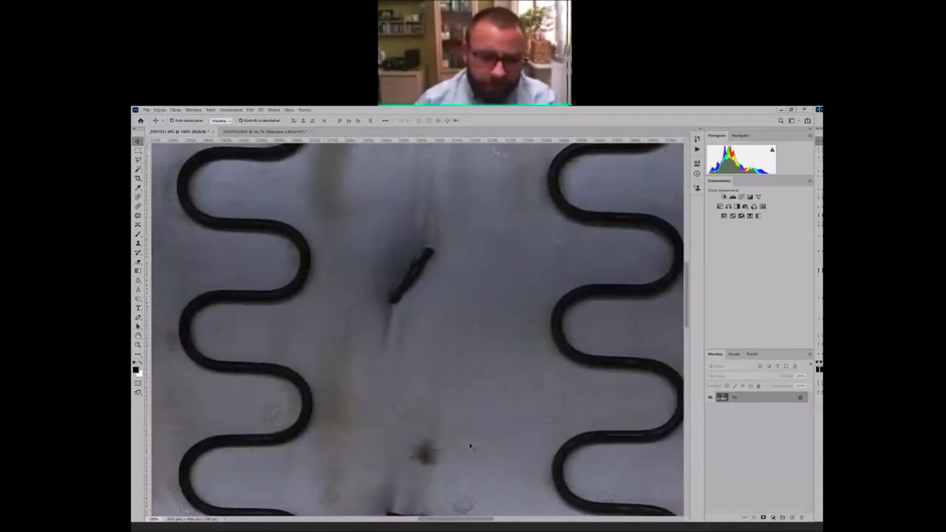
left_click_drag(470, 444, 357, 397)
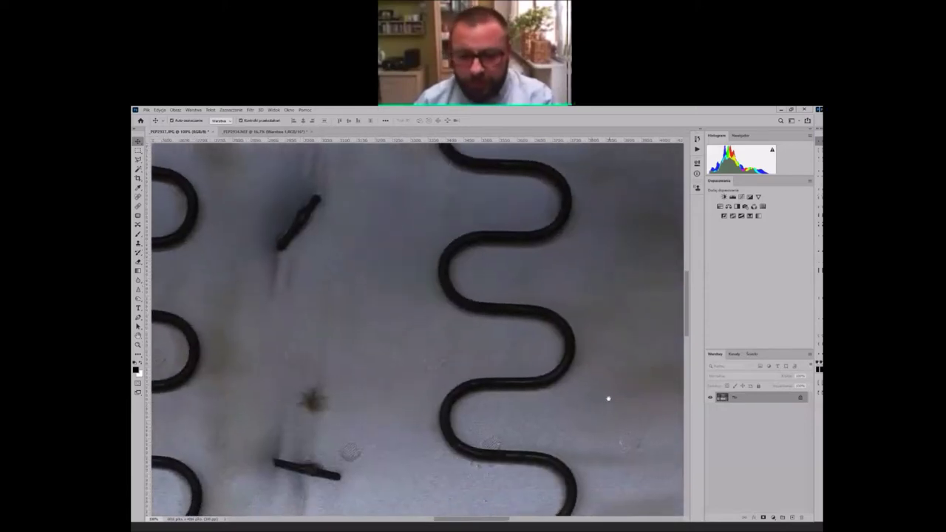
scroll(608, 399, "right", 6)
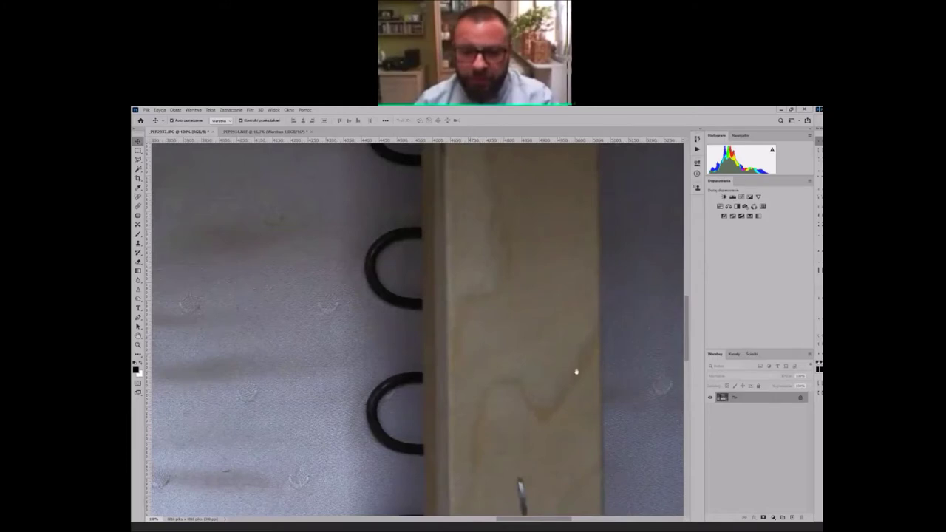
left_click_drag(576, 371, 513, 388)
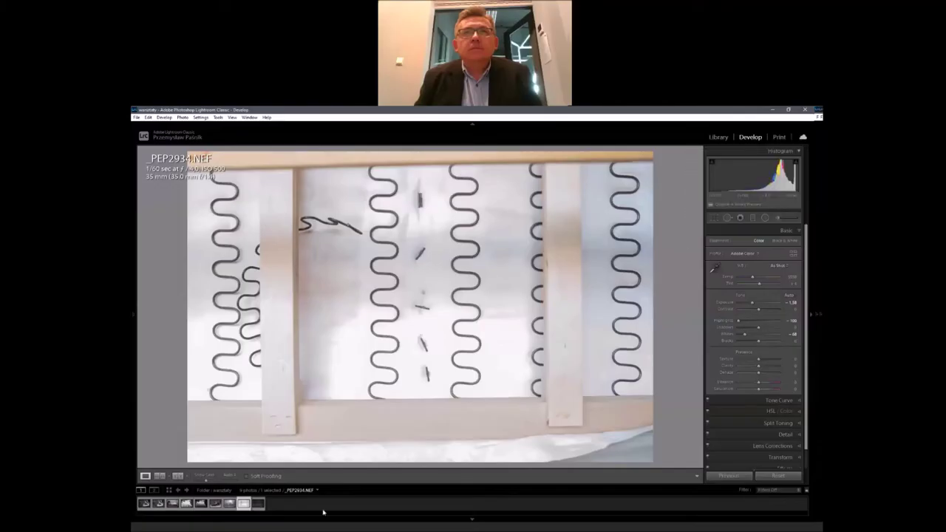
In Lightroom, raise the exposure of _PEP2937.NEF to about +3.25 and inspect the springs and wooden slat up close.
left_click(257, 503)
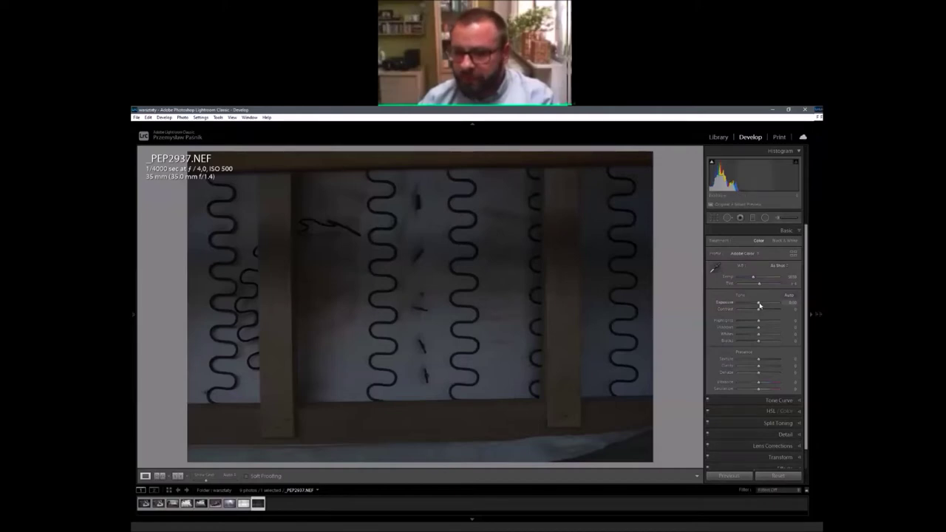
left_click_drag(759, 305, 771, 310)
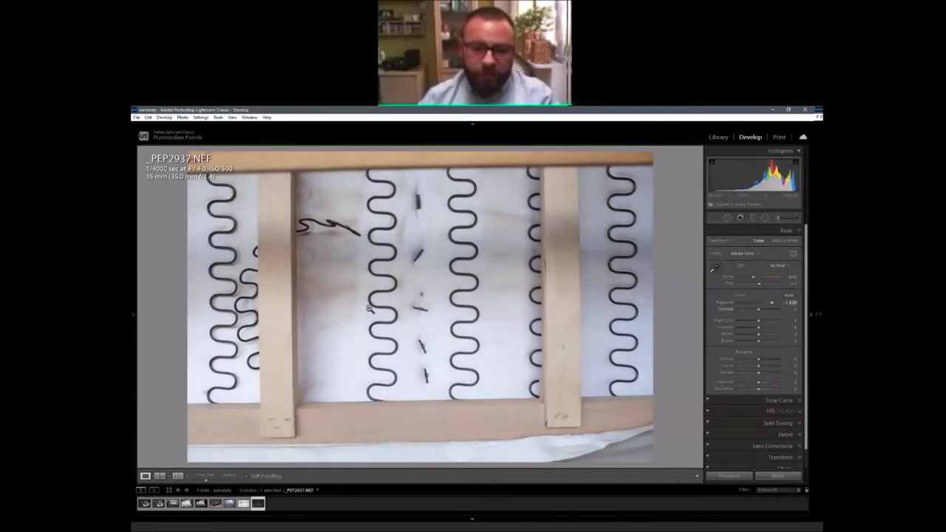
left_click(441, 329)
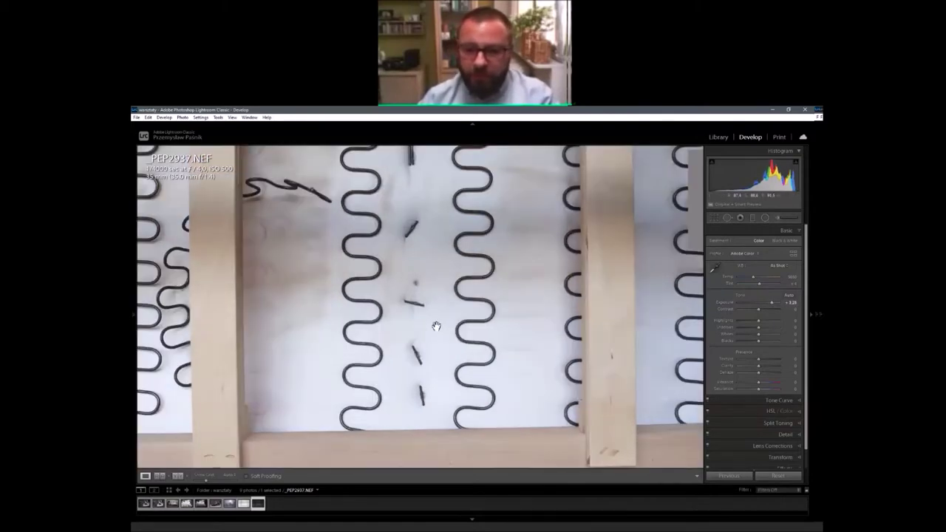
scroll(311, 348, "right", 5)
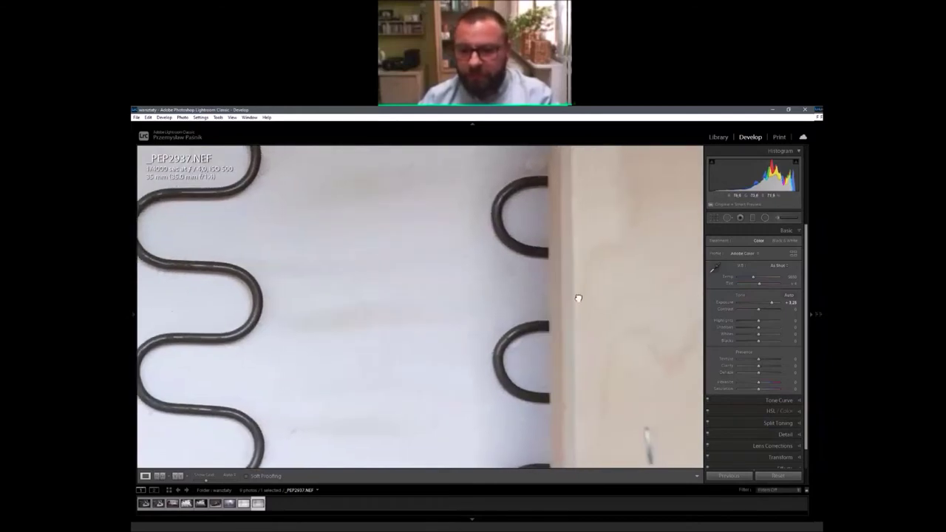
scroll(511, 281, "right", 4)
scroll(487, 264, "down", 2)
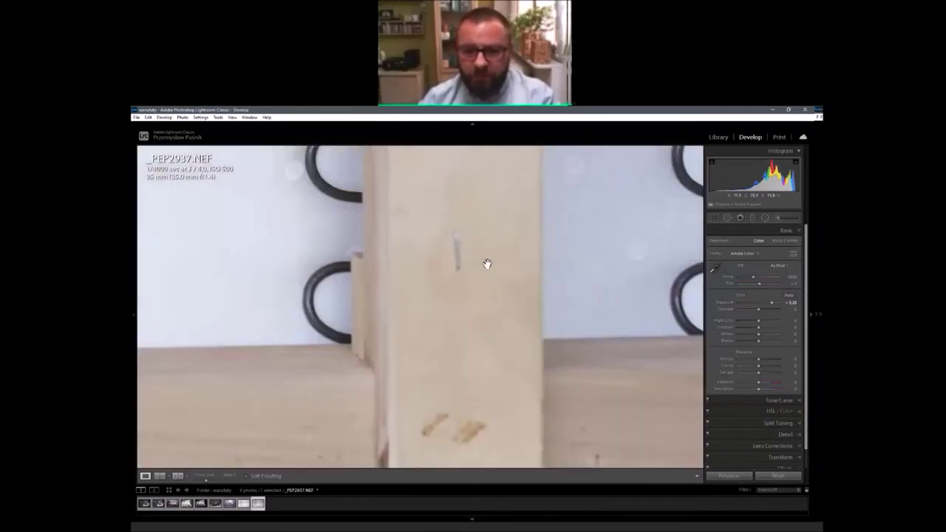
Examine the springs and wooden slat of _PEP2937.NEF up close and in full view, lowering the exposure slightly for comparison.
scroll(488, 243, "up", 3)
scroll(456, 325, "right", 2)
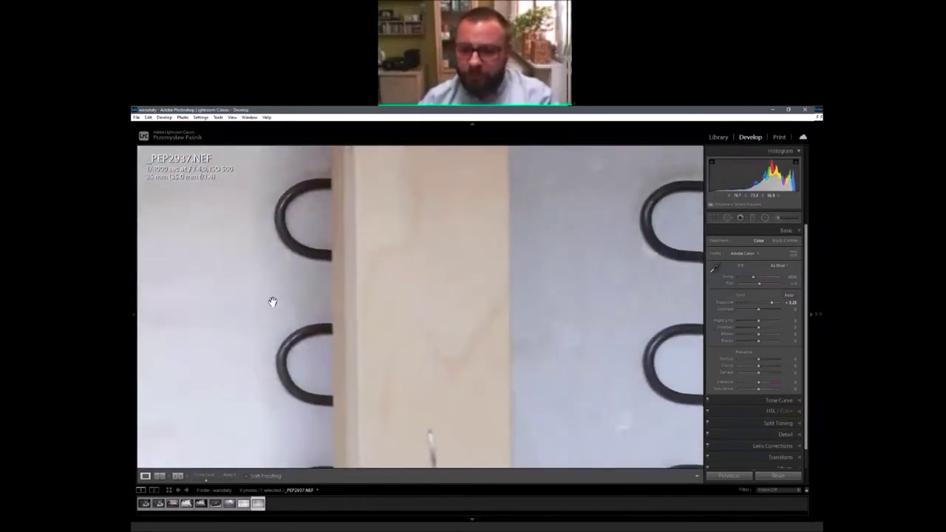
scroll(277, 295, "right", 3)
left_click_drag(285, 291, 553, 298)
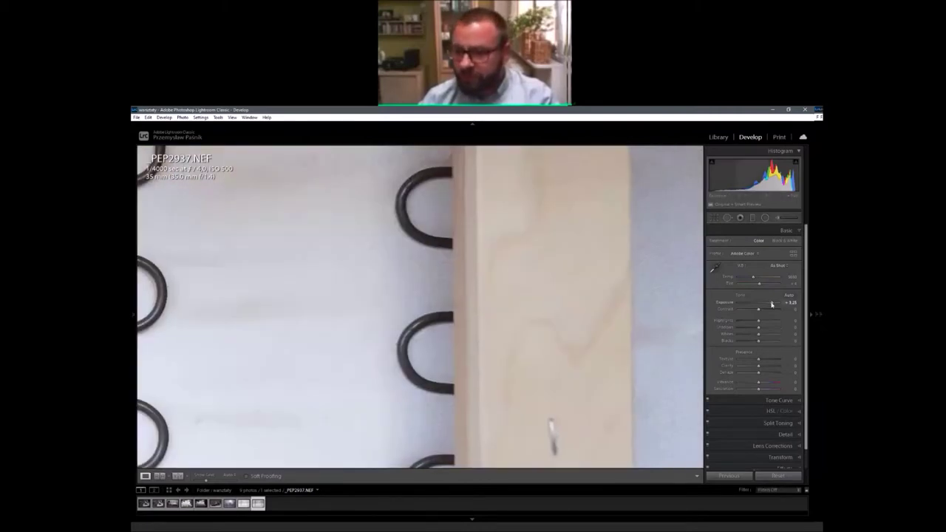
left_click_drag(771, 304, 767, 304)
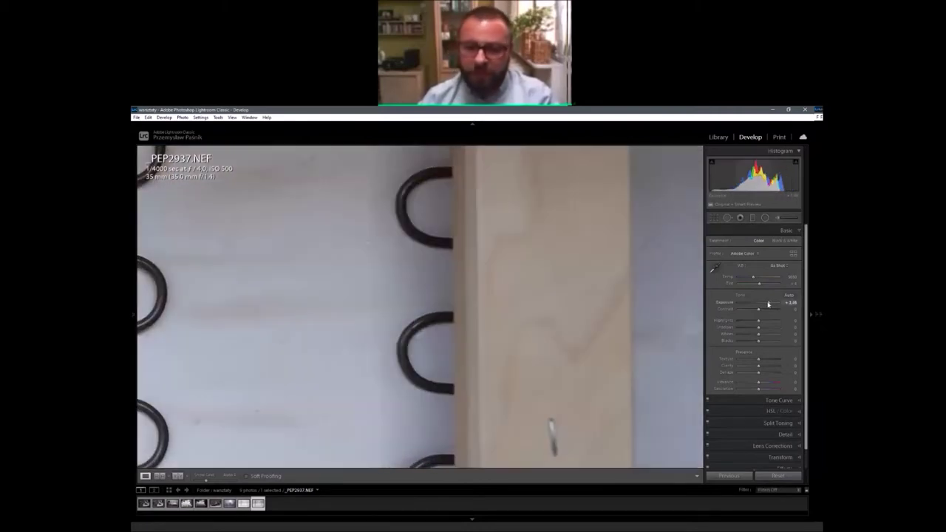
scroll(551, 338, "right", 2)
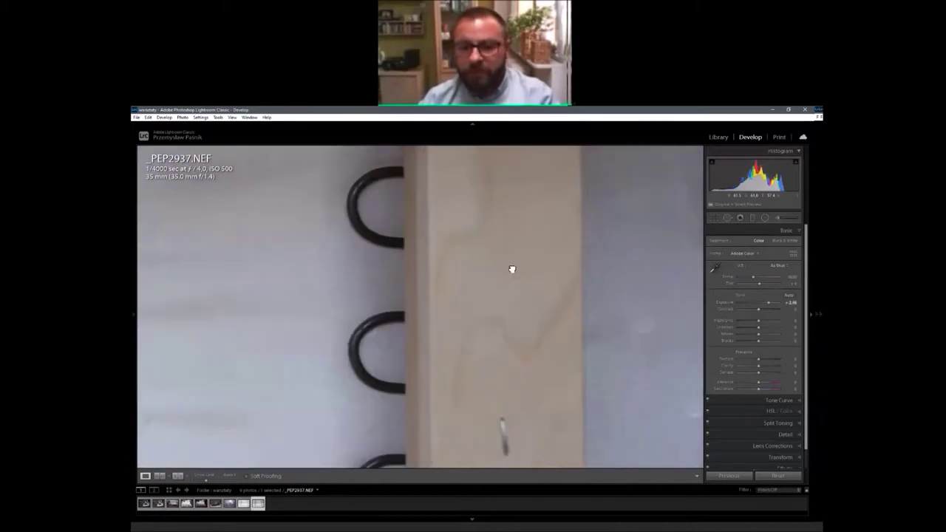
left_click(501, 368)
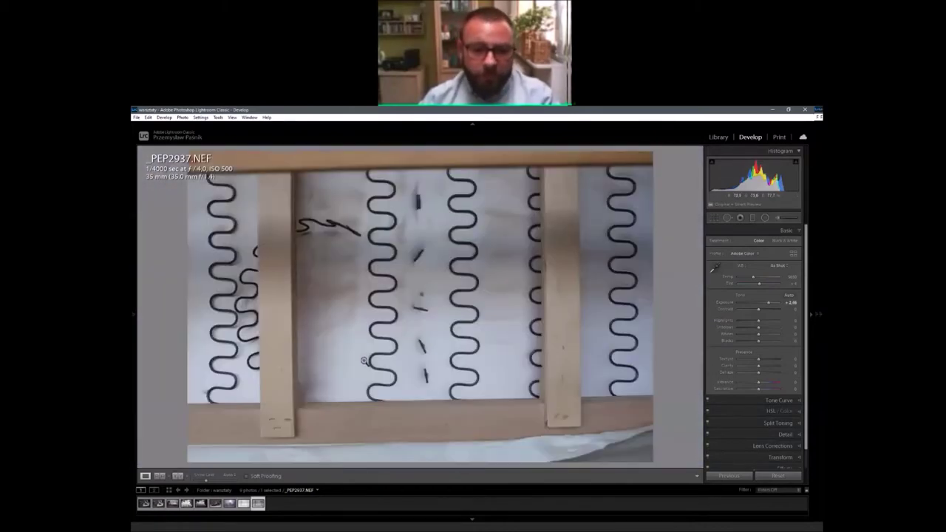
left_click_drag(297, 287, 608, 345)
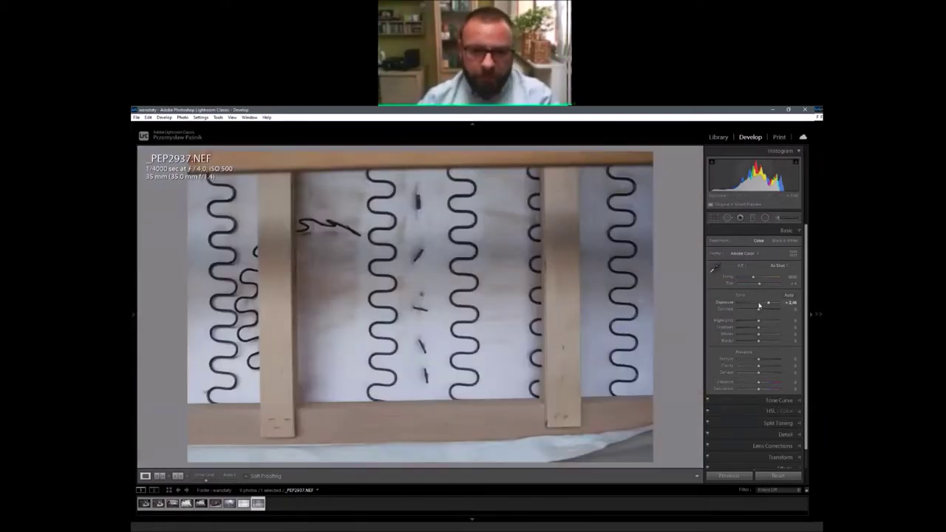
Brighten _PEP2937.NEF by raising its exposure and contrast and setting Shadows and Blacks to +100.
left_click_drag(768, 304, 769, 305)
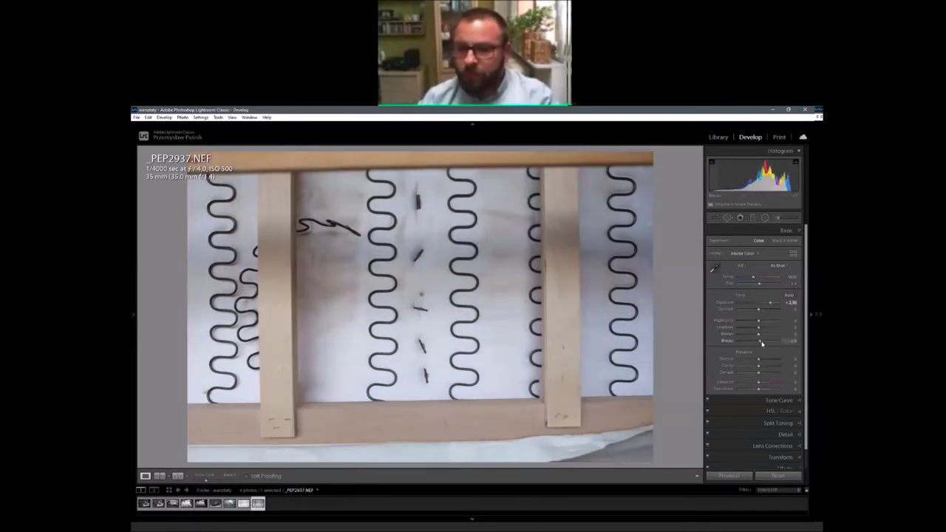
mouse_move(761, 344)
left_mouse_down()
mouse_move(782, 334)
mouse_move(764, 336)
left_mouse_up()
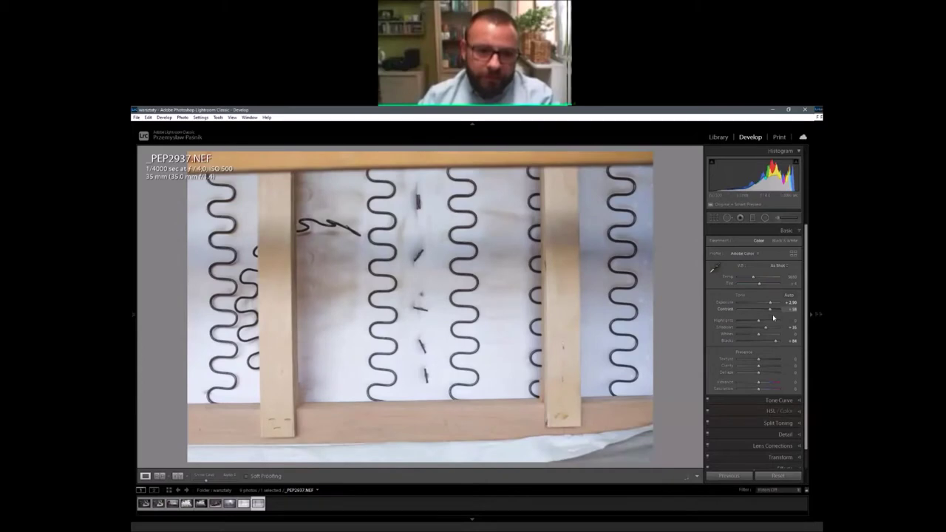
left_click(764, 304)
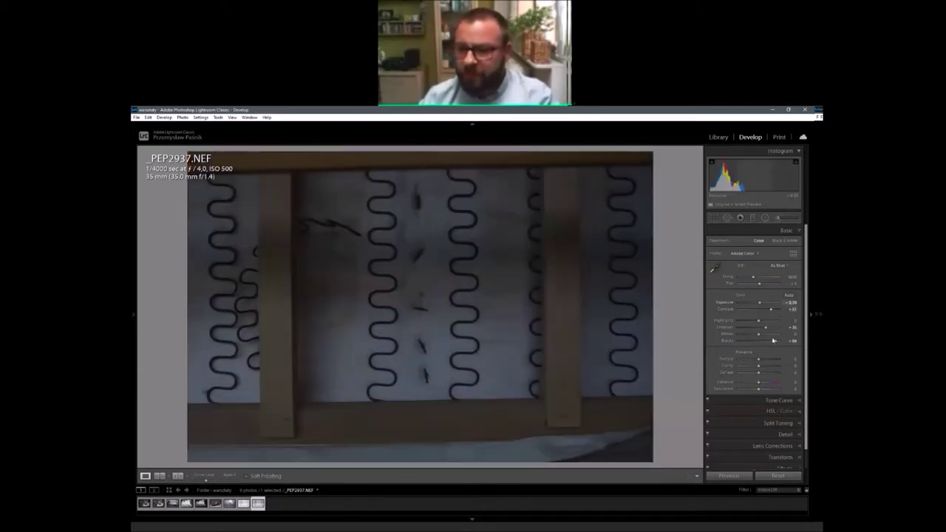
mouse_move(765, 329)
left_mouse_down()
mouse_move(778, 327)
mouse_move(778, 341)
left_mouse_up()
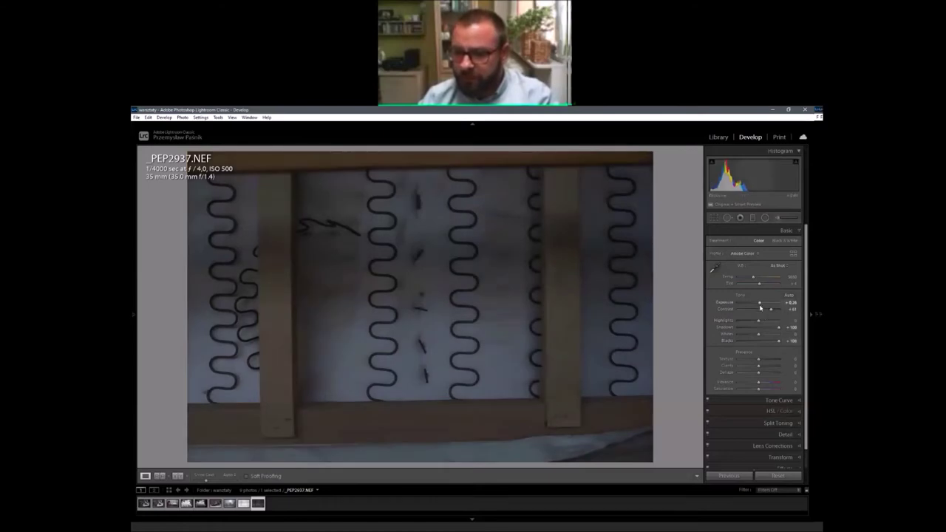
left_click_drag(759, 303, 769, 306)
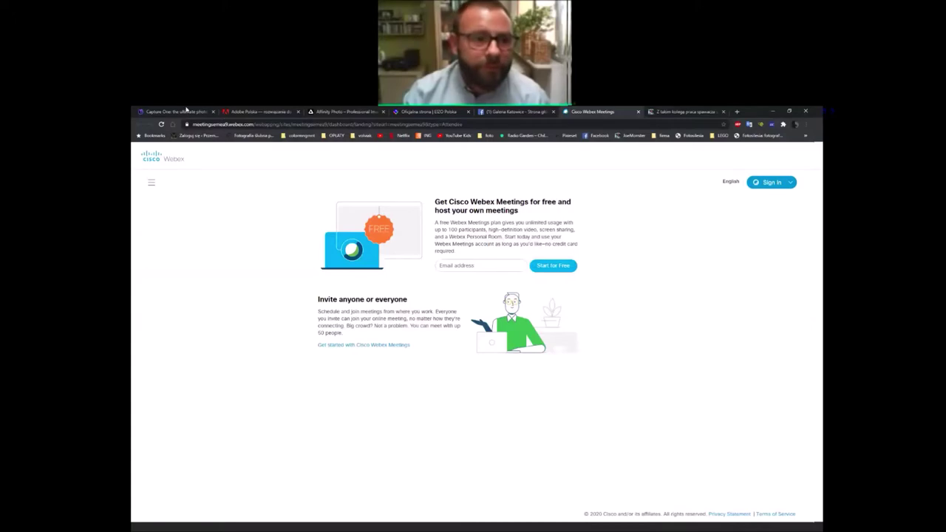
In the browser, look through the Capture One home page and bring up the Affinity Photo product page.
left_click(185, 111)
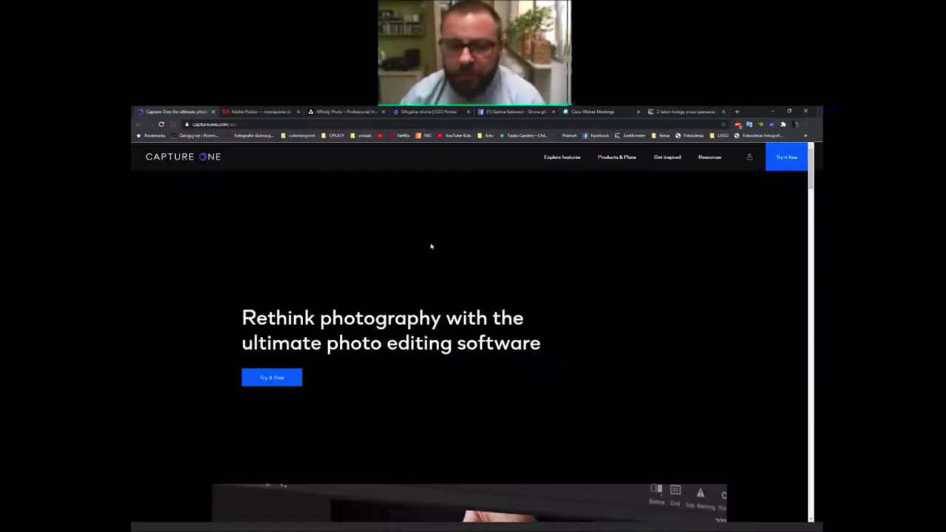
scroll(314, 275, "down", 4)
scroll(316, 276, "down", 2)
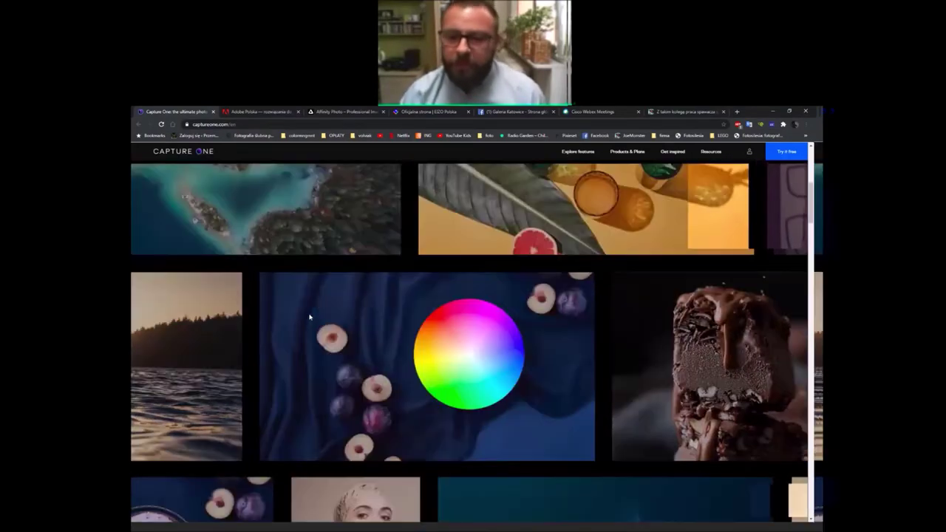
scroll(306, 309, "up", 1)
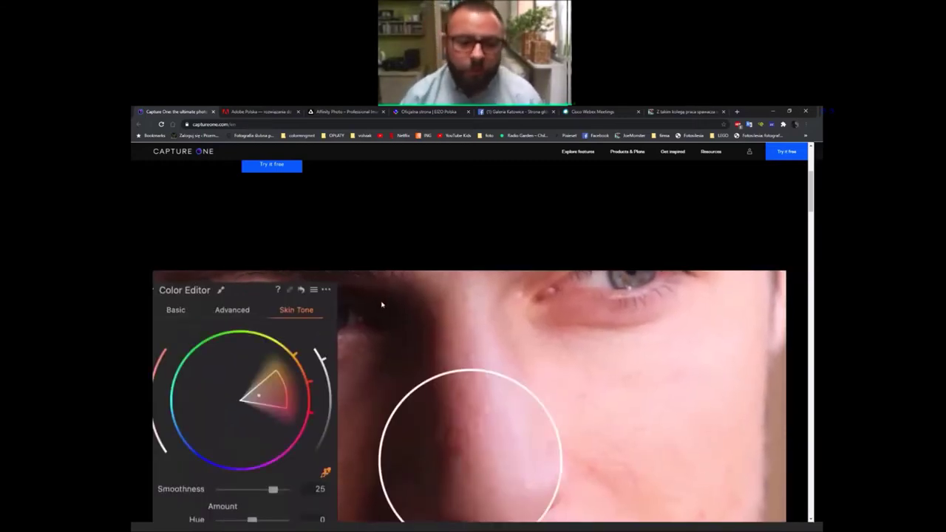
scroll(382, 301, "down", 2)
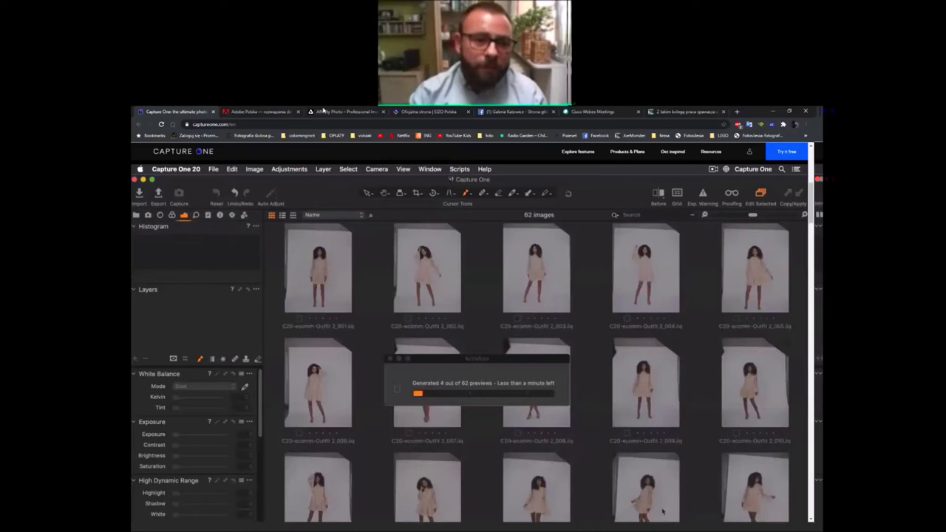
left_click(322, 111)
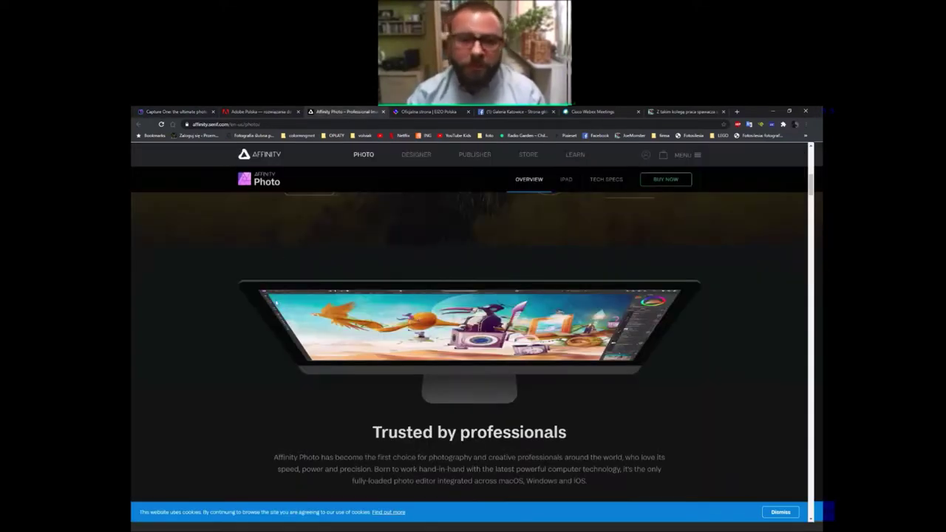
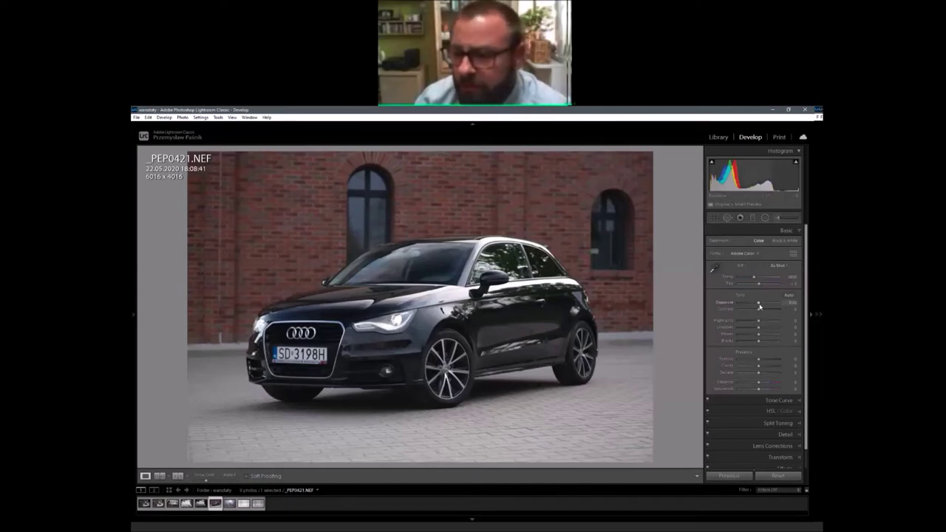
Adjust _PEP0421.NEF in Lightroom: exposure +0.50, contrast +28, highlights -67, shadows +23, blacks +32, clarity about +44 and dehaze about +33.
left_click_drag(758, 305, 760, 306)
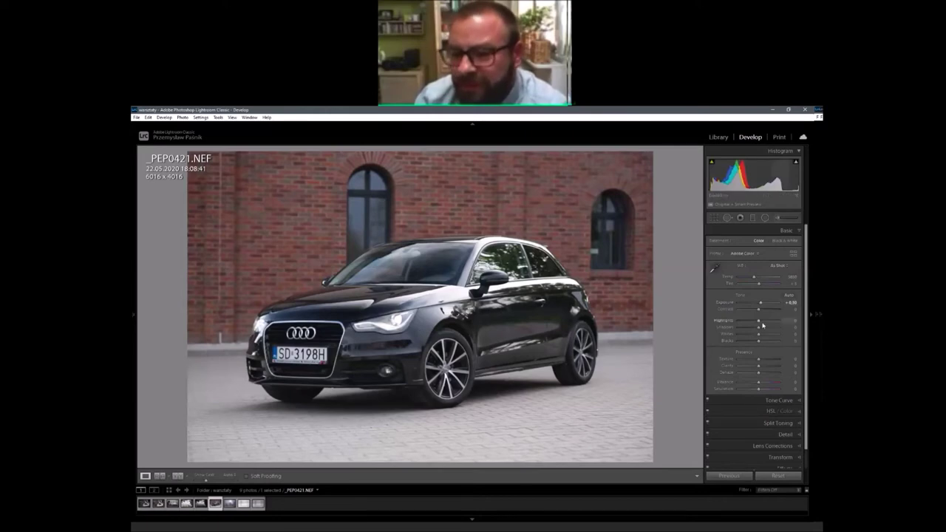
left_click_drag(761, 316, 767, 314)
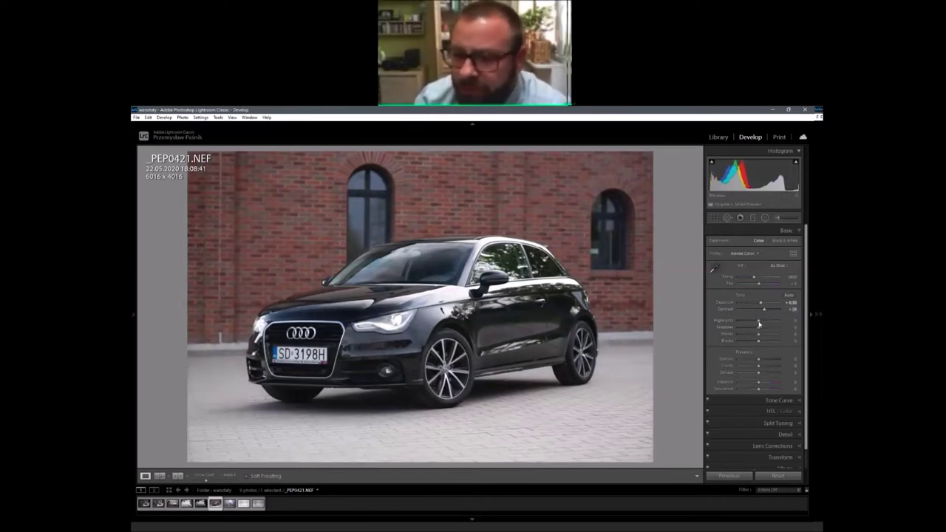
left_click_drag(758, 323, 745, 321)
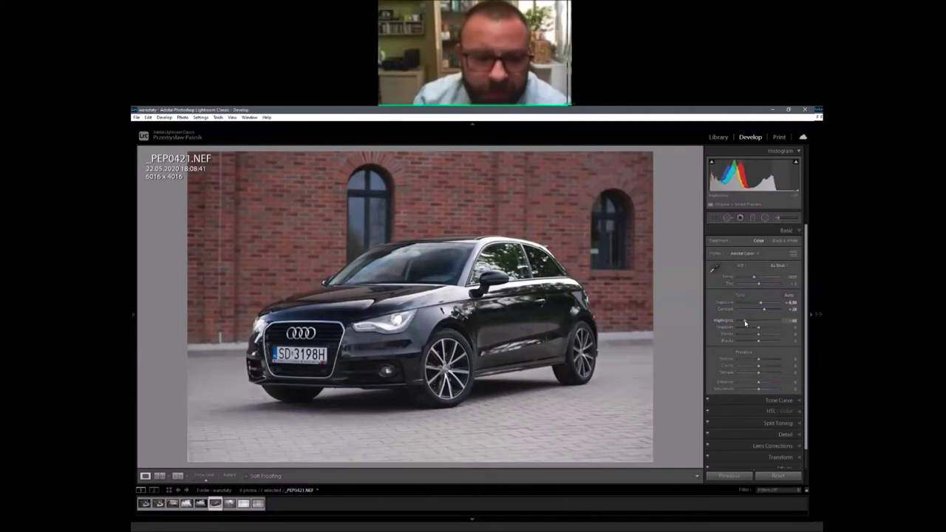
left_click_drag(758, 342, 763, 328)
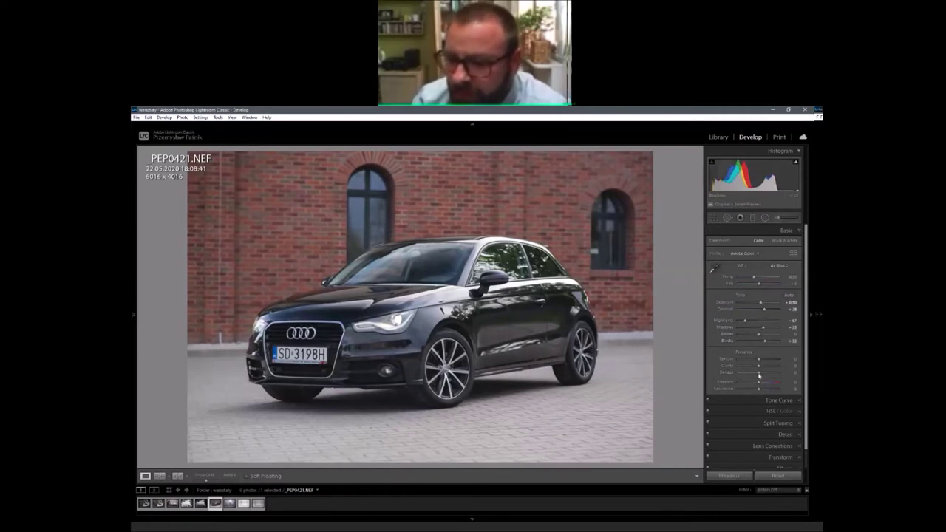
left_click_drag(758, 368, 767, 368)
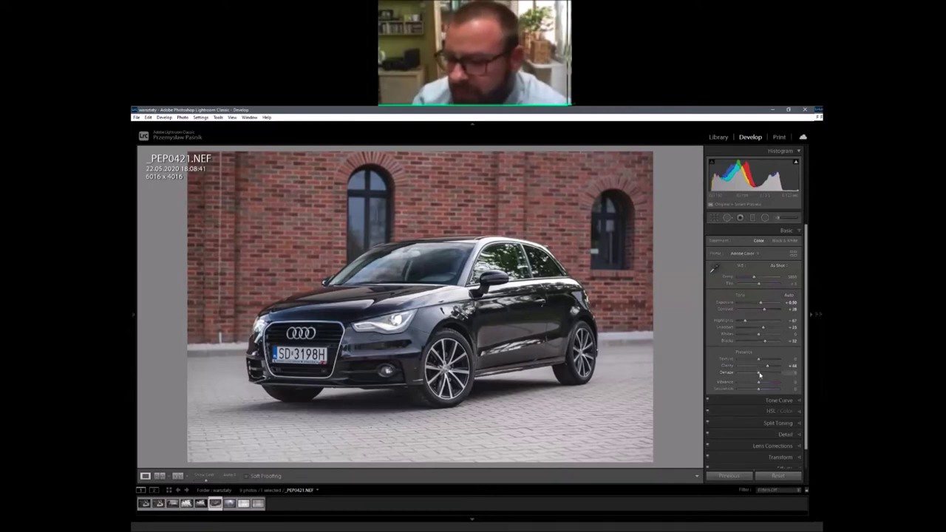
left_click_drag(758, 375, 766, 375)
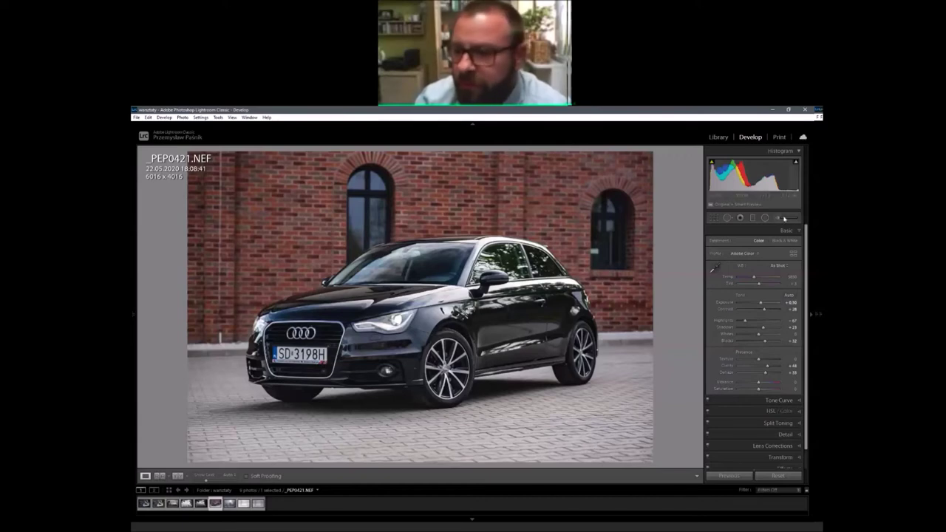
Set the car photo's white balance from a neutral spot beside the car, and warm the temperature to about 6500.
left_click(717, 268)
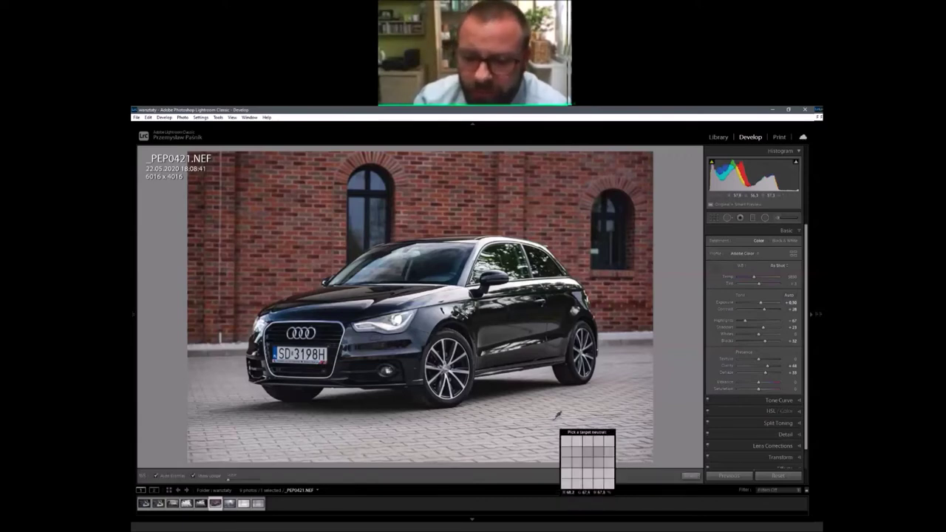
left_click(628, 322)
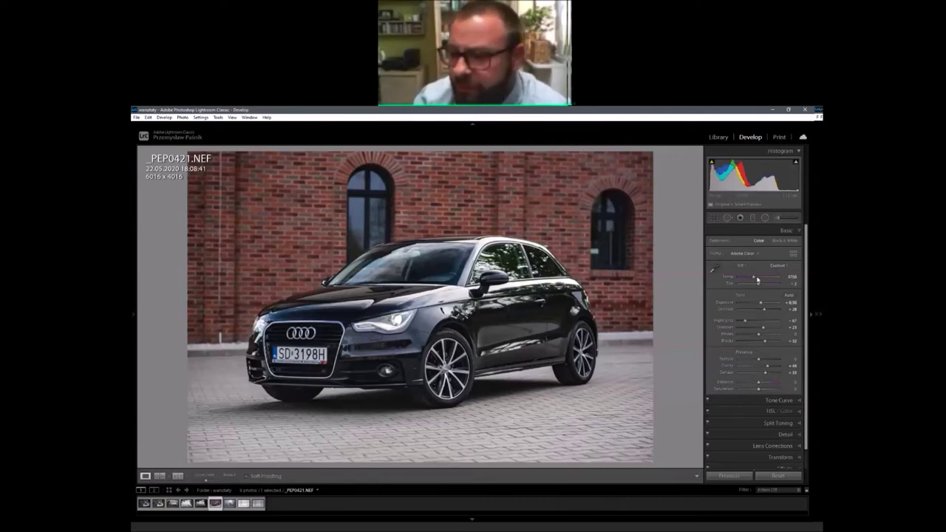
left_click_drag(753, 278, 755, 279)
key("Up")
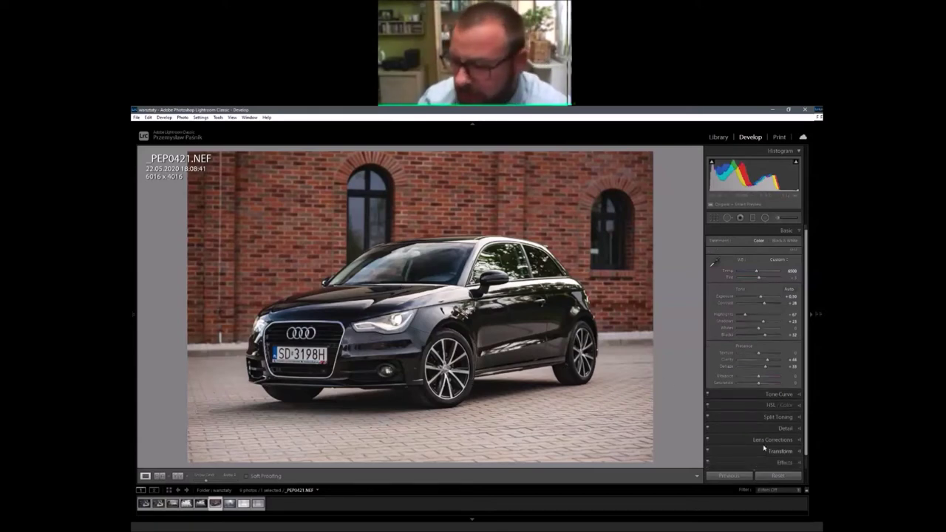
Straighten the car photo's perspective with Guided Upright, using two vertical guides along the left and right parts of the brick wall.
scroll(779, 442, "down", 1)
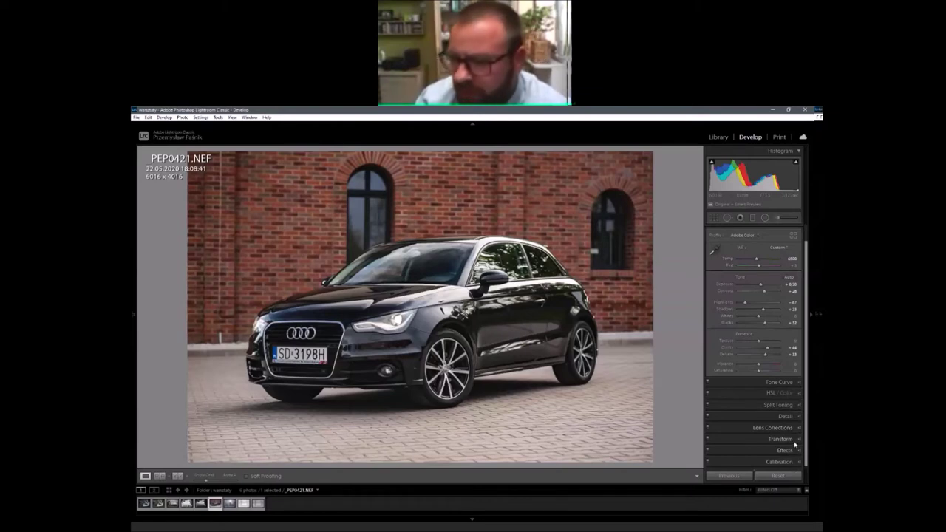
left_click(780, 439)
left_click(714, 311)
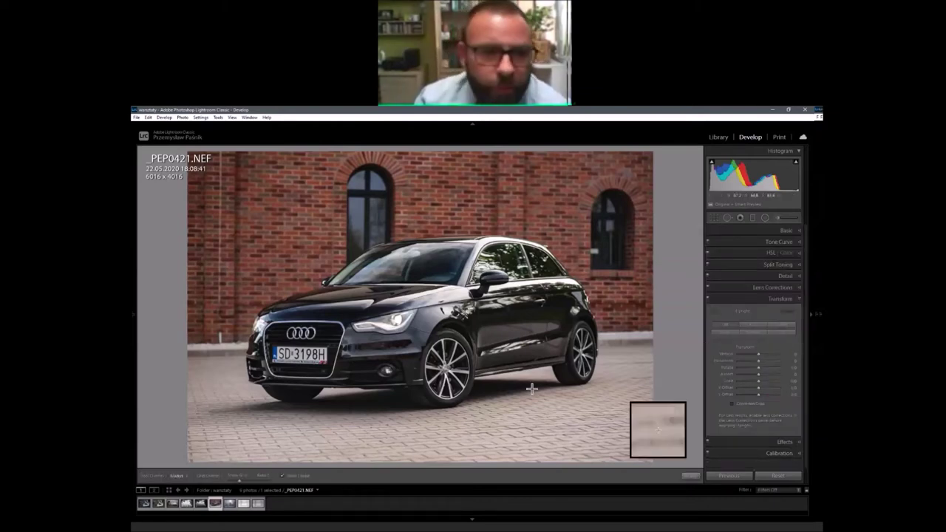
left_click_drag(235, 151, 233, 432)
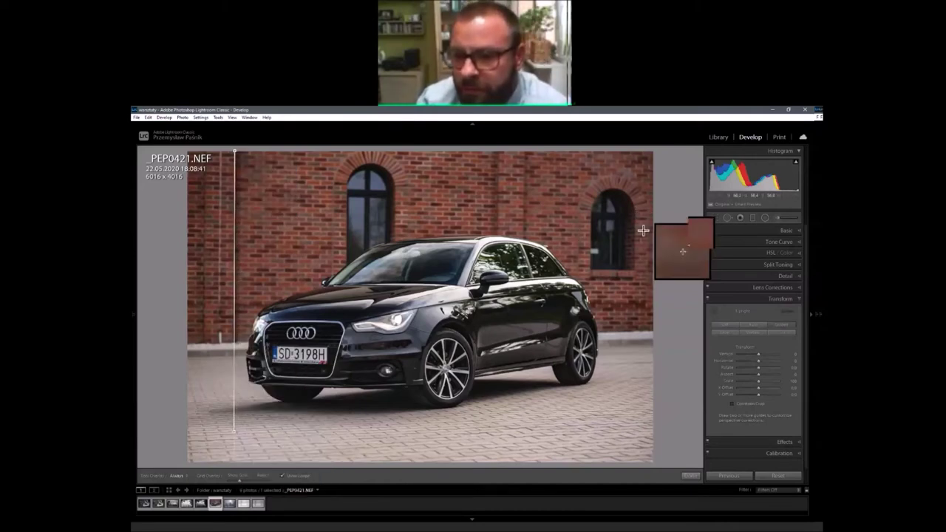
left_click_drag(636, 213, 634, 392)
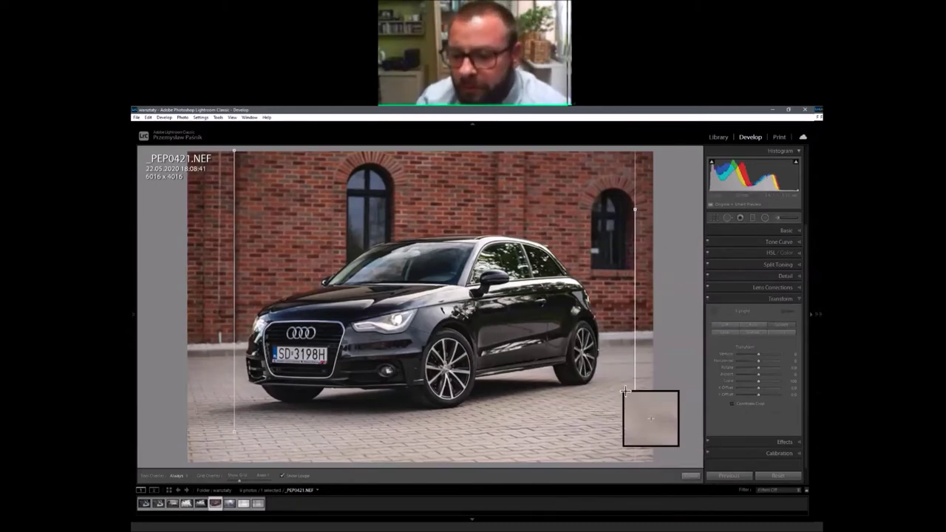
left_click_drag(638, 393, 636, 393)
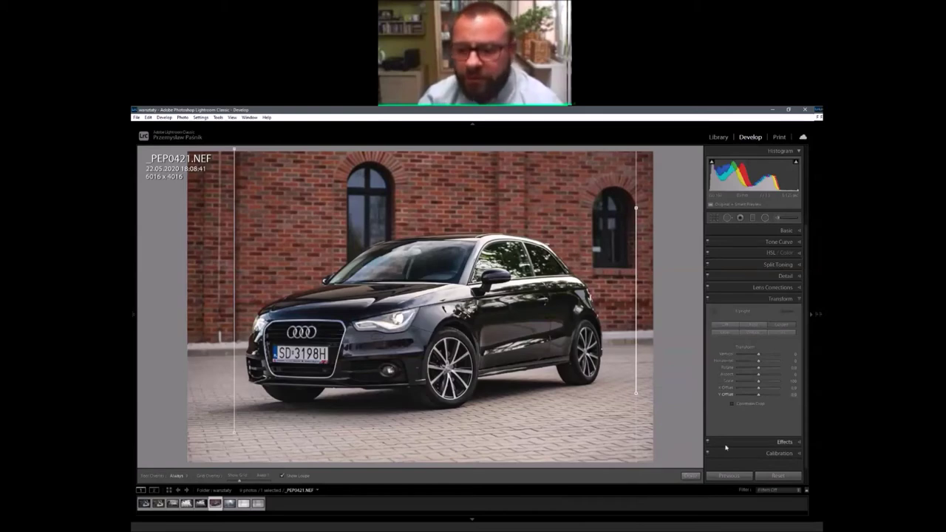
left_click(690, 475)
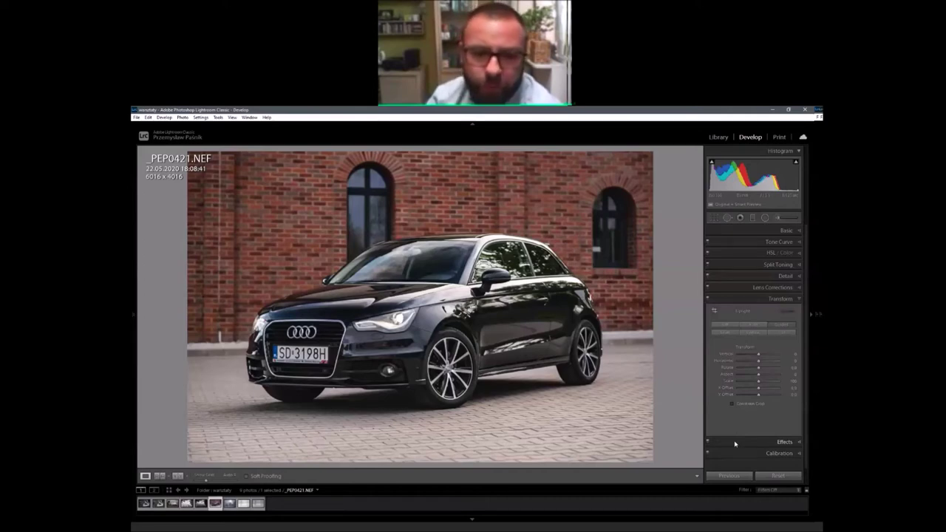
Compare the edited car photo with its unedited version using the before/after view.
key("backslash")
key("backslash")
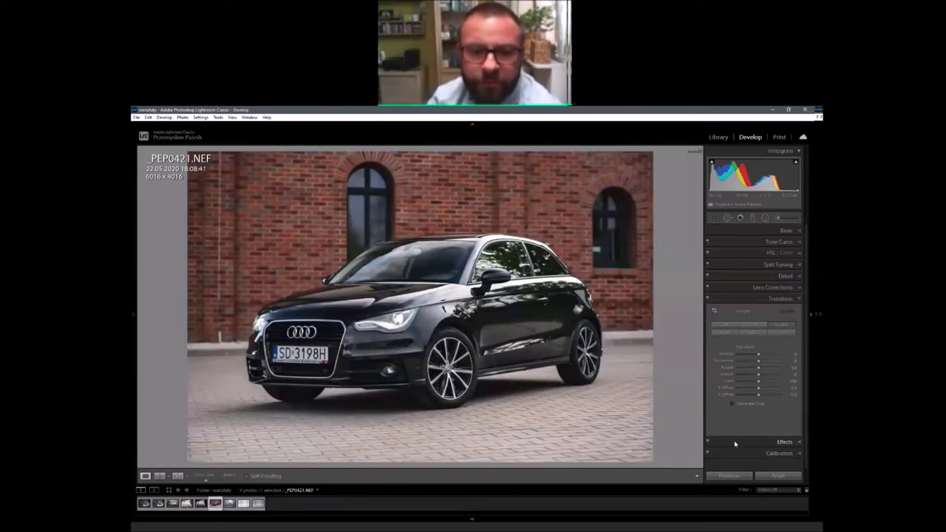
key("backslash")
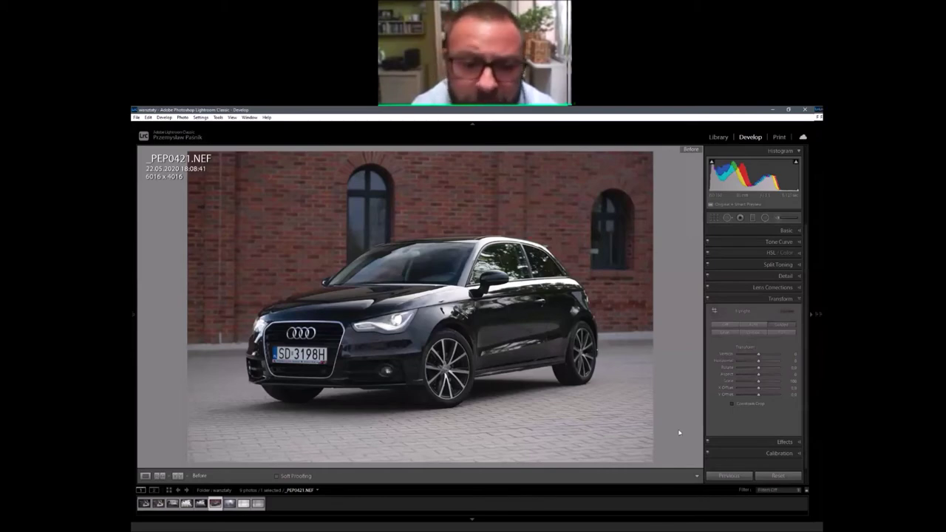
key("backslash")
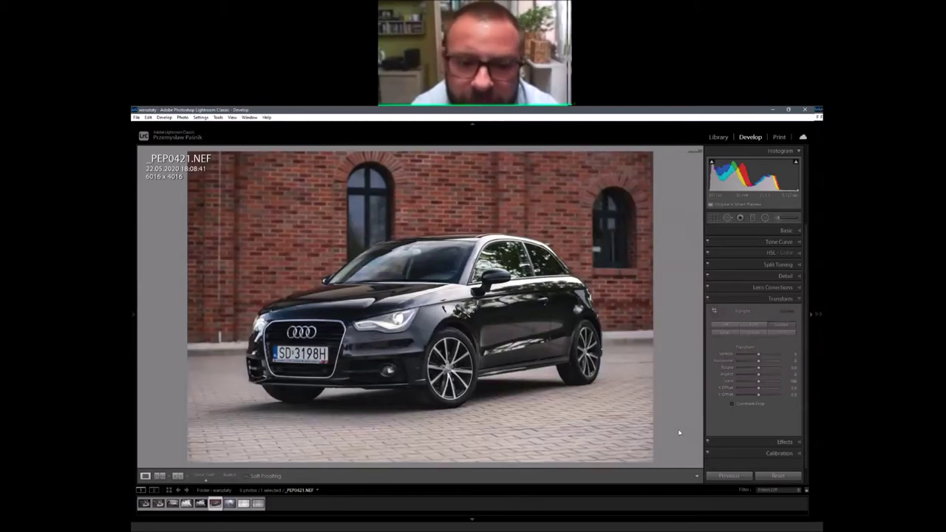
Flip the car photo twice more between its original and developed state to judge the edits.
key("backslash")
key("backslash")
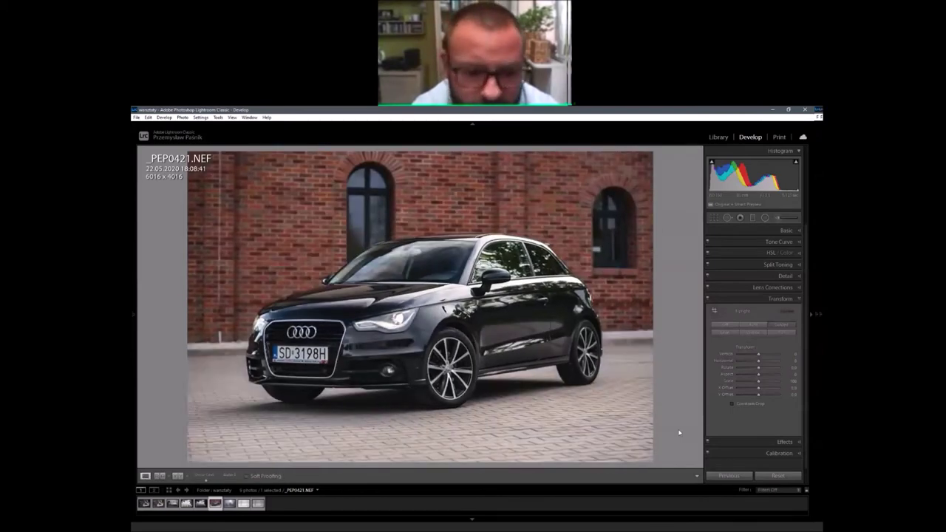
key("backslash")
key("backslash")
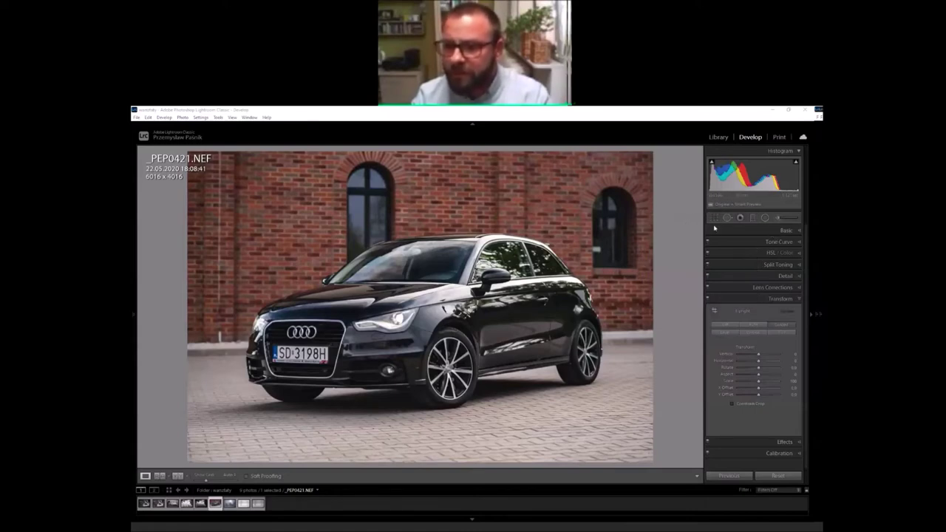
Try a 1 x 1 crop on the car photo, shifting the car within the frame, and cancel the crop.
key("r")
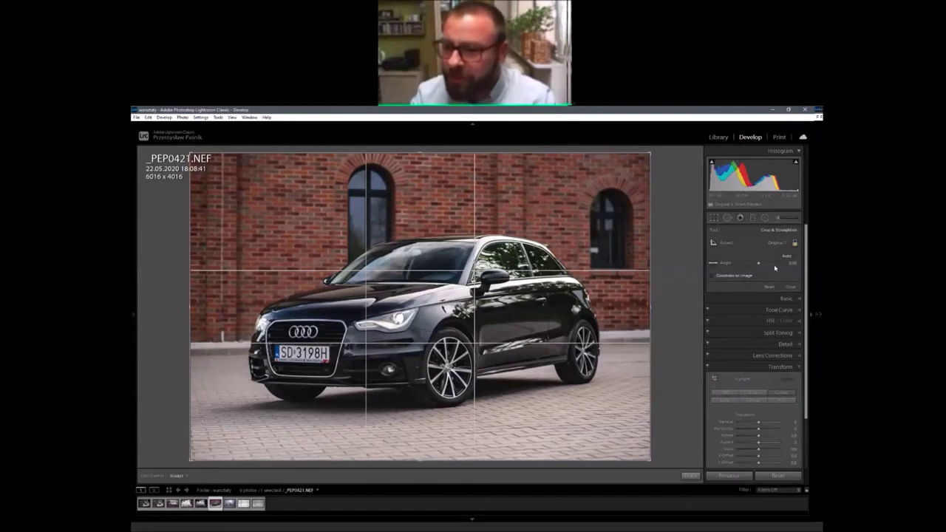
left_click(774, 242)
left_click(753, 277)
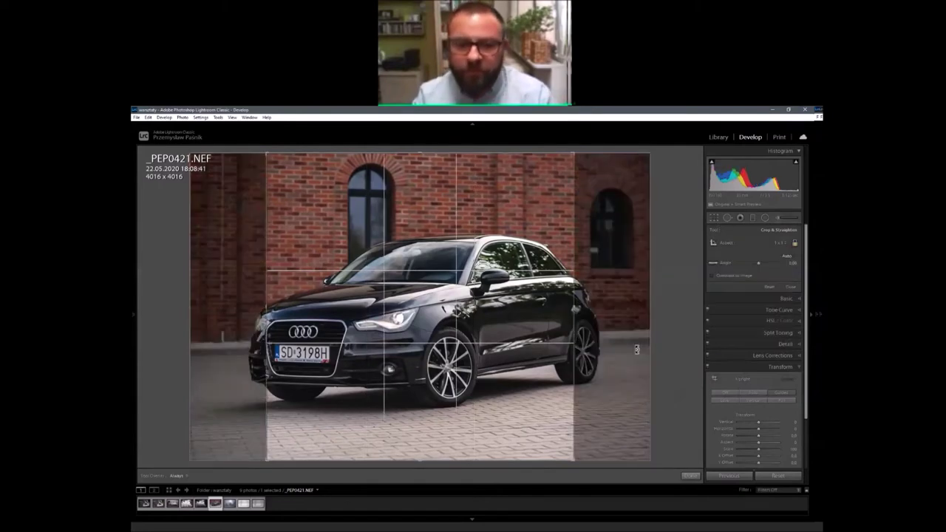
left_click_drag(504, 317, 540, 331)
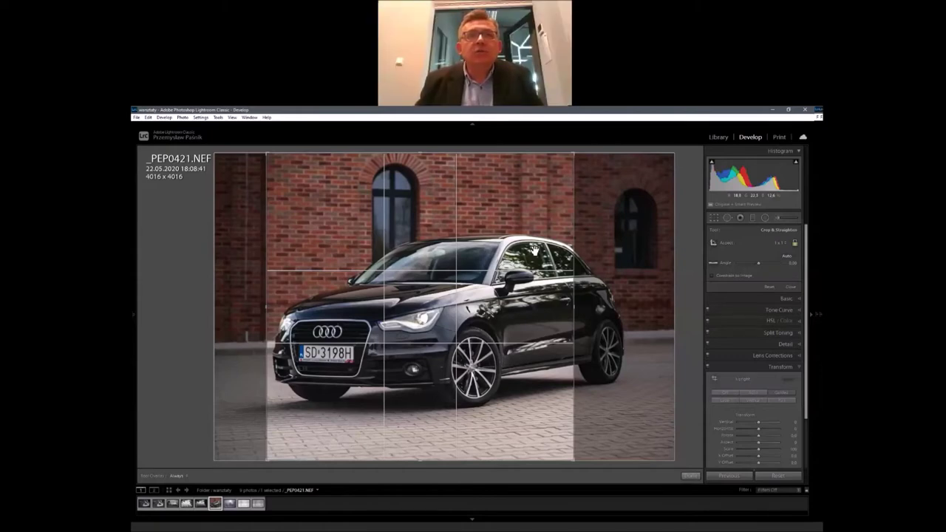
key("Escape")
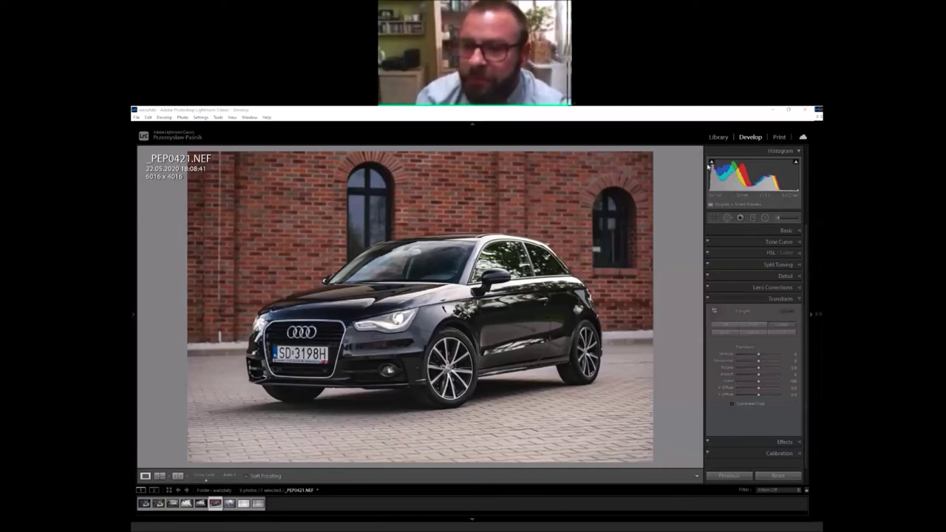
Bring up _PEP2923.NEF and probe its clouds and sky with the targeted adjustment of the parametric tone curve.
left_click(229, 504)
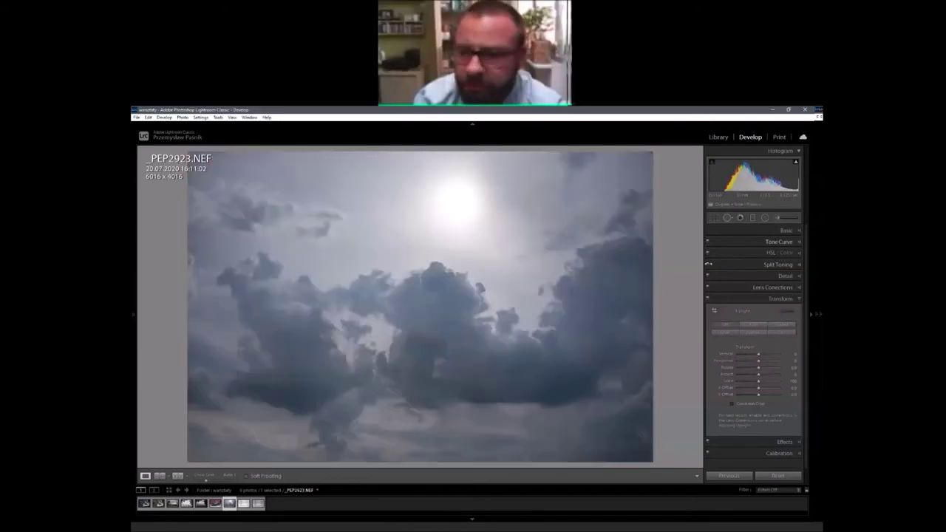
left_click(735, 230)
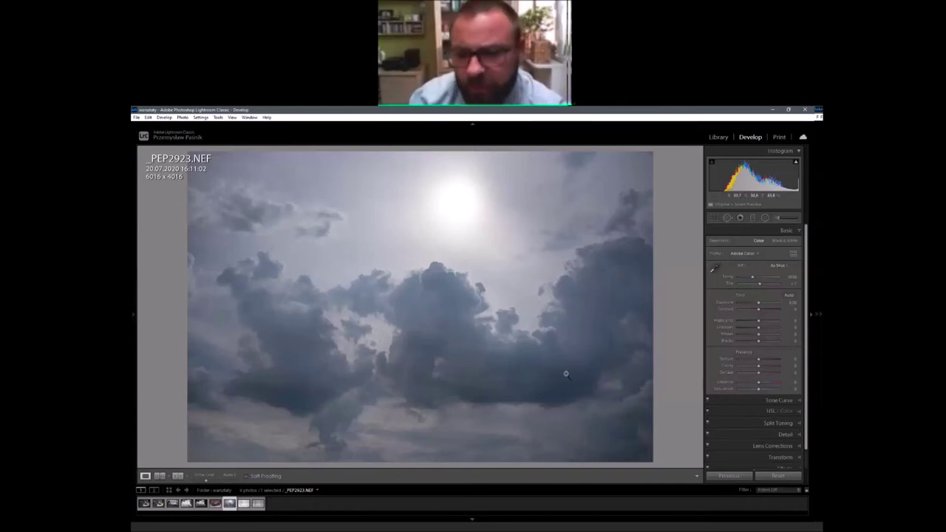
left_click(746, 400)
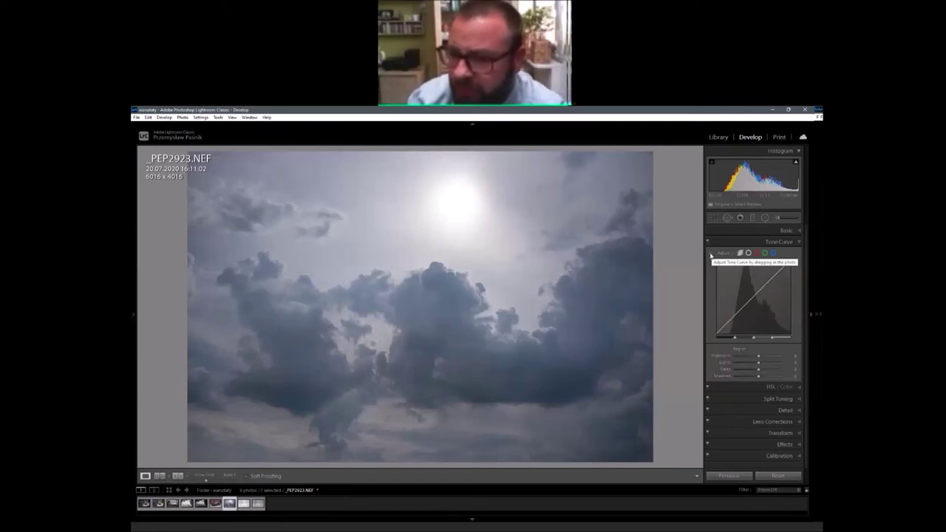
left_click(711, 253)
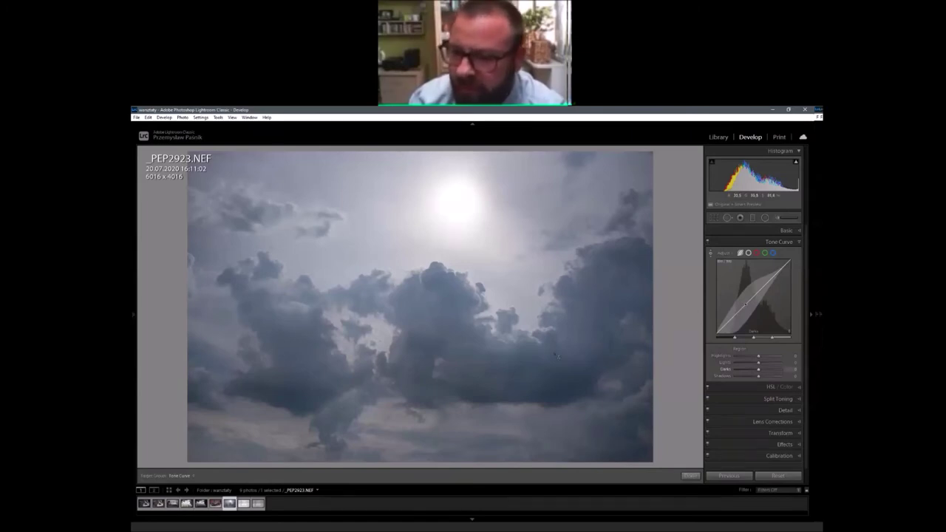
left_click_drag(496, 377, 334, 301)
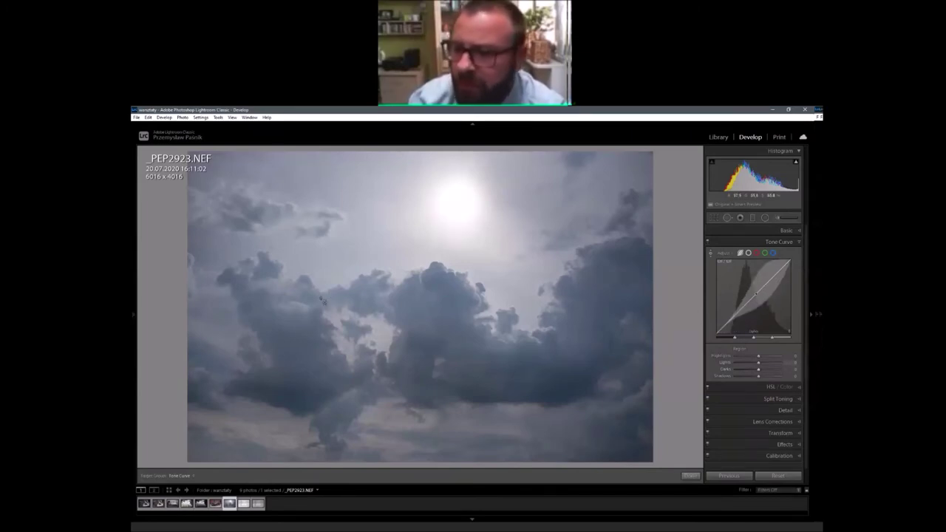
left_click_drag(357, 233, 348, 173)
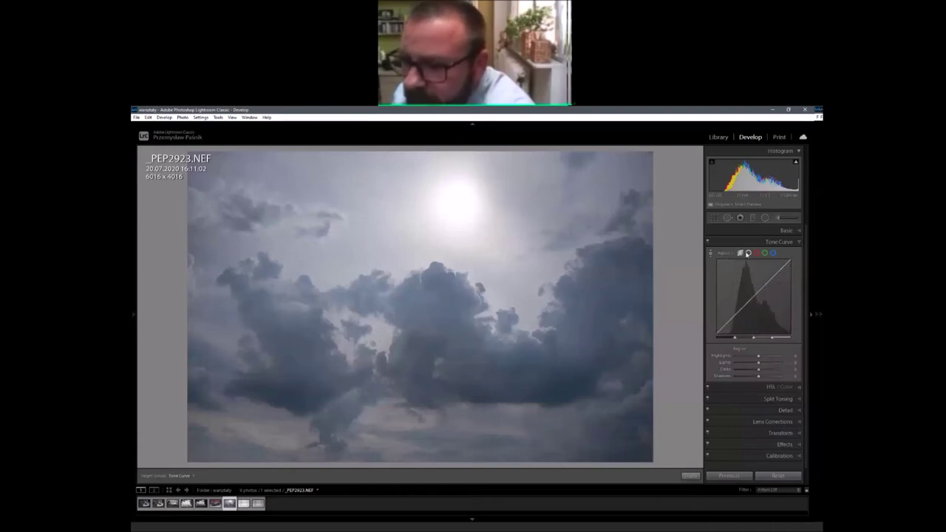
Deepen the sky photo's shadows on the point curve by moving the black point to input about 24, output 0.
left_click(747, 253)
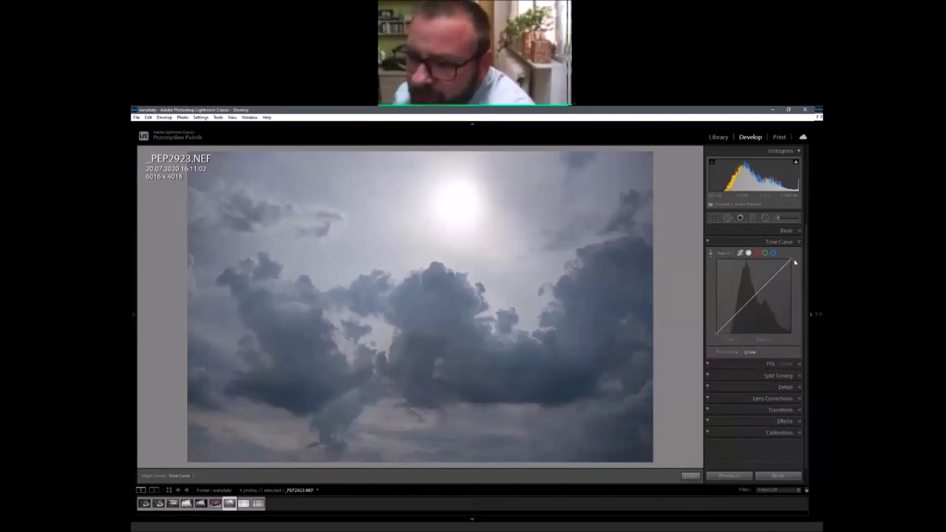
left_click(714, 337)
left_click_drag(716, 340, 727, 343)
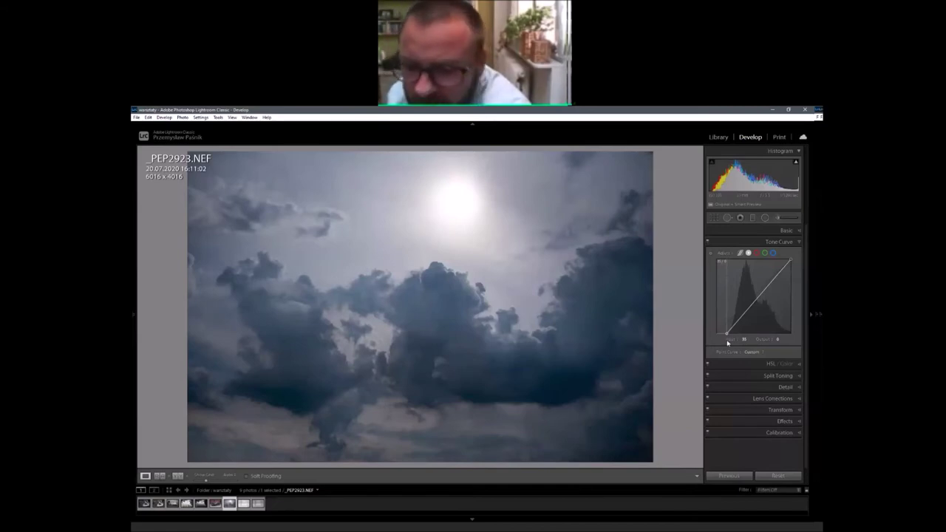
left_click_drag(727, 342, 725, 345)
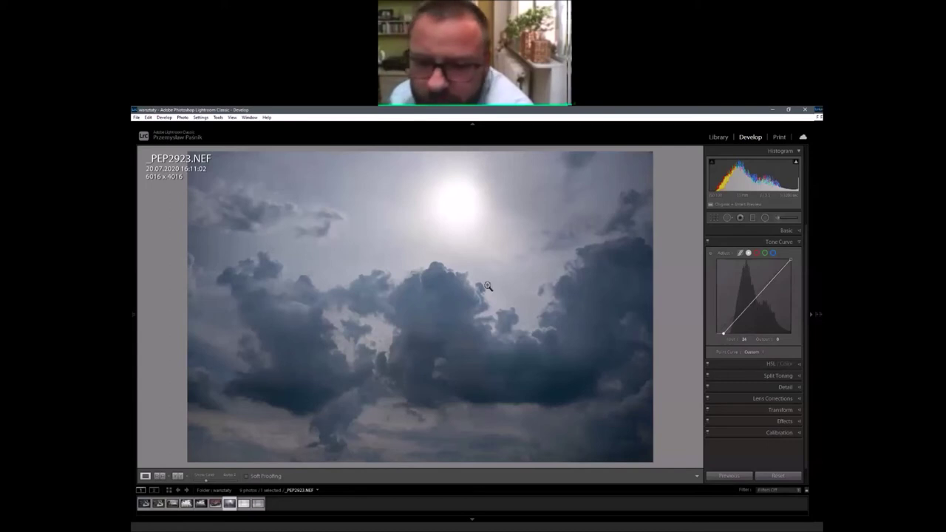
Brighten the clouds' darker tones with a point curve point at input about 62, output about 85, checking highlight clipping.
left_click(712, 254)
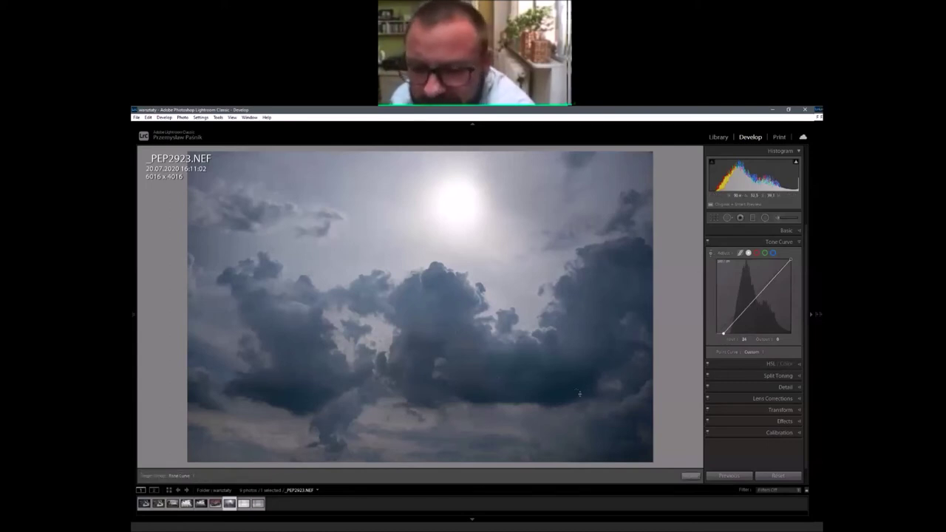
left_click_drag(413, 332, 414, 302)
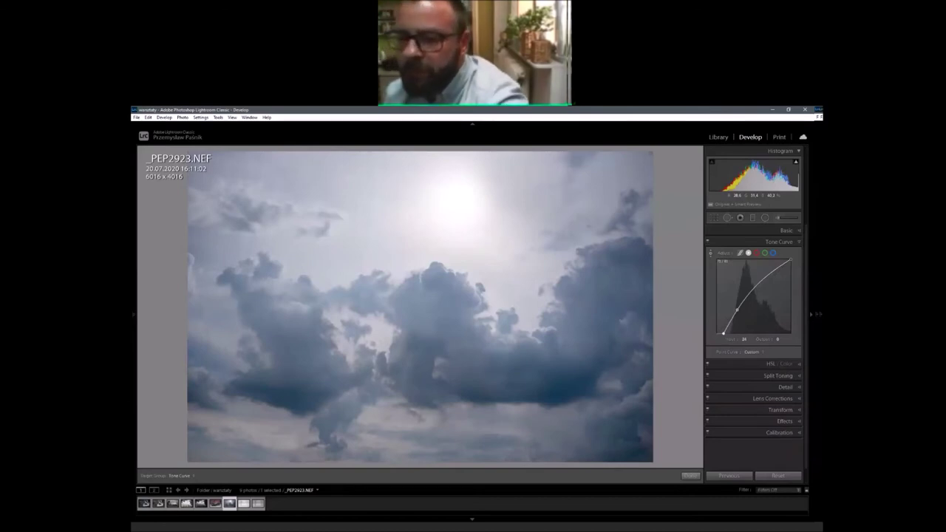
mouse_move(414, 303)
left_mouse_down()
mouse_move(414, 290)
mouse_move(414, 314)
left_mouse_up()
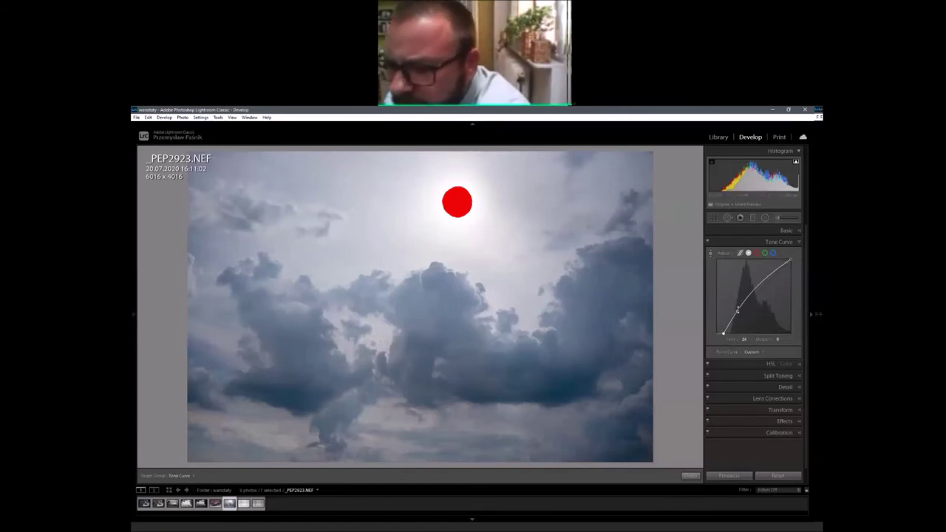
left_click_drag(736, 311, 731, 312)
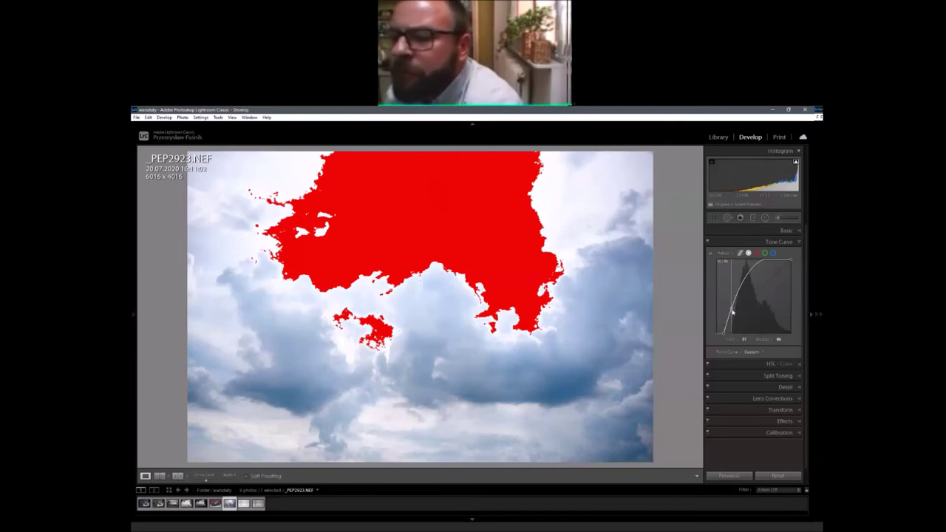
left_click_drag(731, 312, 733, 310)
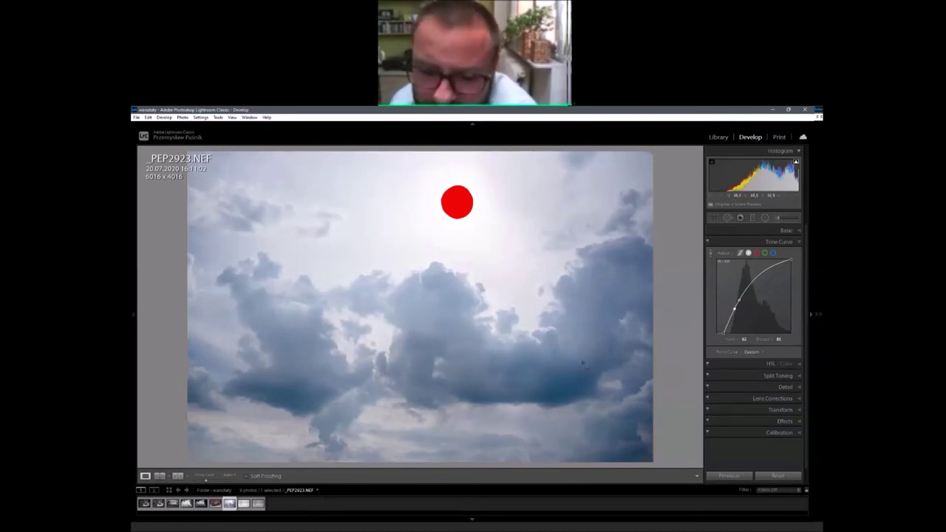
Pull down the bright sky tones around the sun and upper clouds with targeted point curve adjustments, and hide the clipping overlay.
key("ctrl+alt+shift+t")
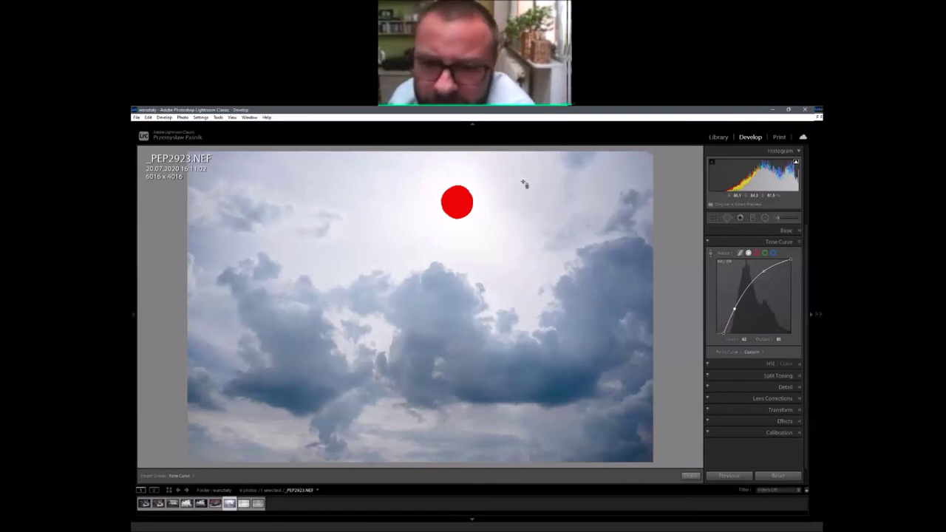
left_click_drag(524, 205, 524, 200)
left_click_drag(457, 202, 457, 202)
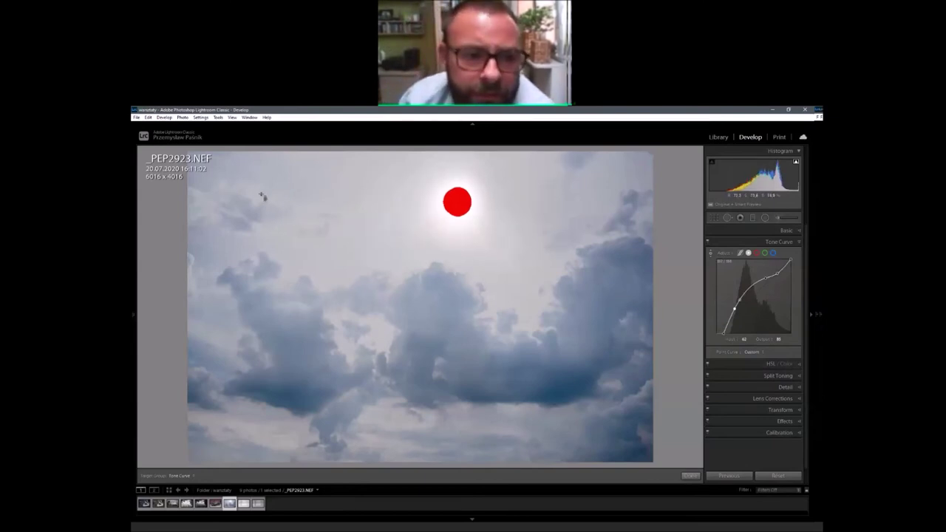
left_click_drag(255, 203, 255, 218)
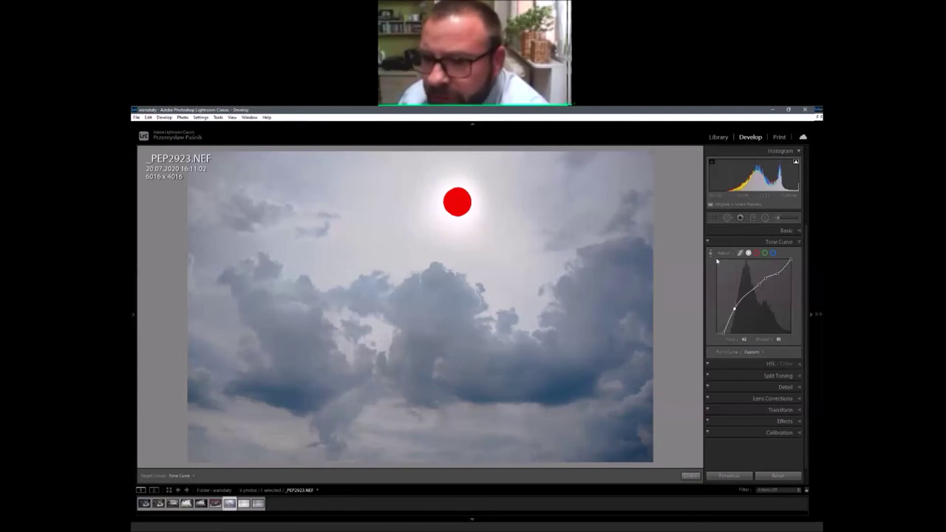
key("j")
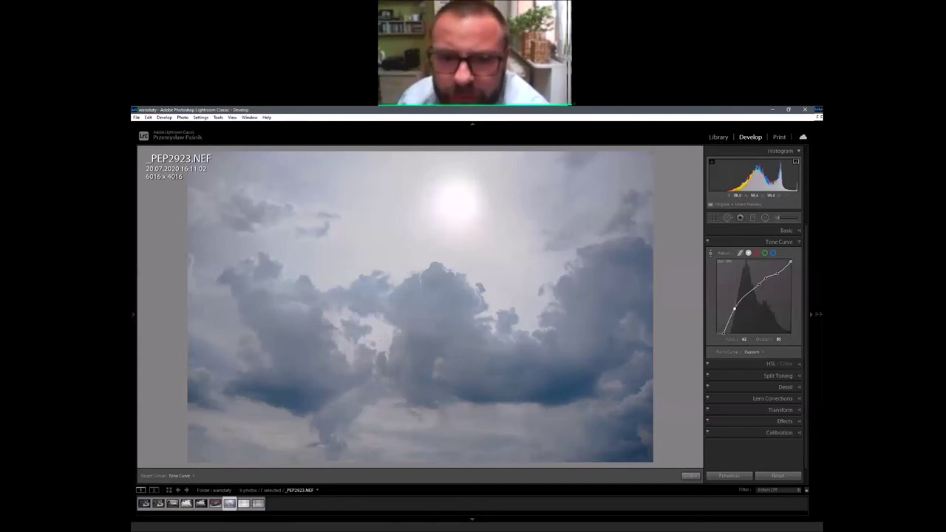
Try dimming the sun by lowering the white end of the point curve, and raise it back to the top.
left_click_drag(456, 197, 456, 221)
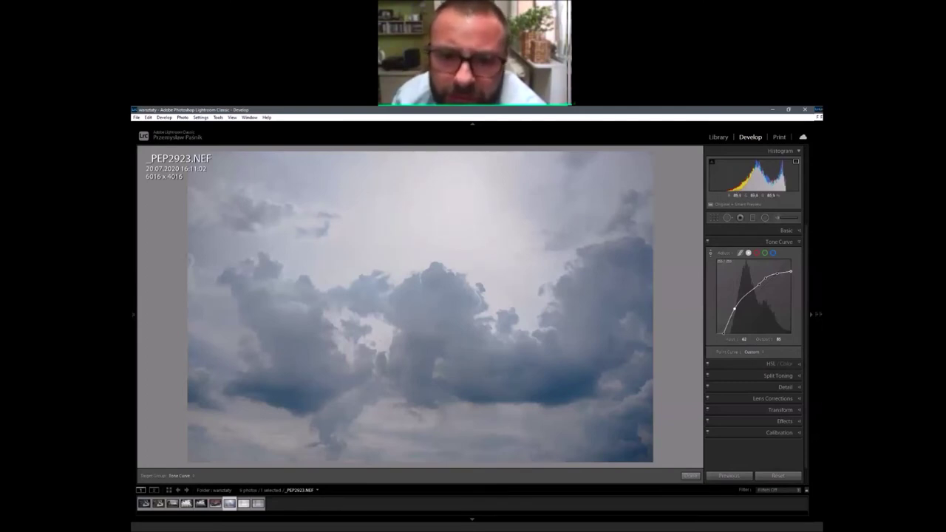
left_click_drag(456, 220, 456, 225)
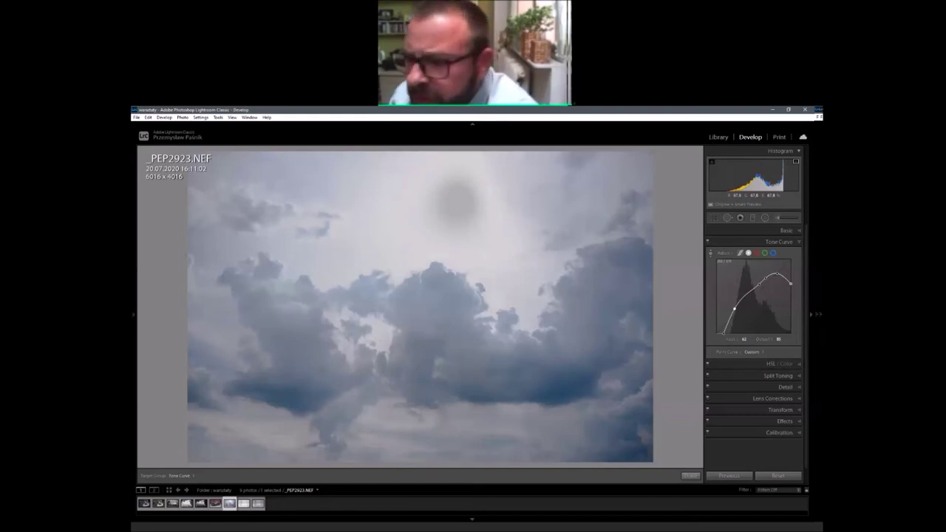
left_click_drag(456, 224, 456, 210)
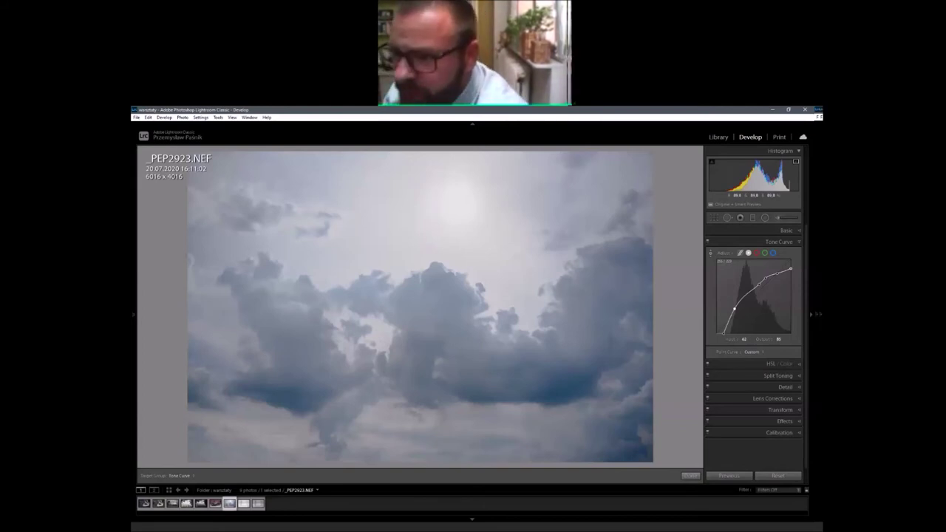
left_click_drag(790, 268, 790, 259)
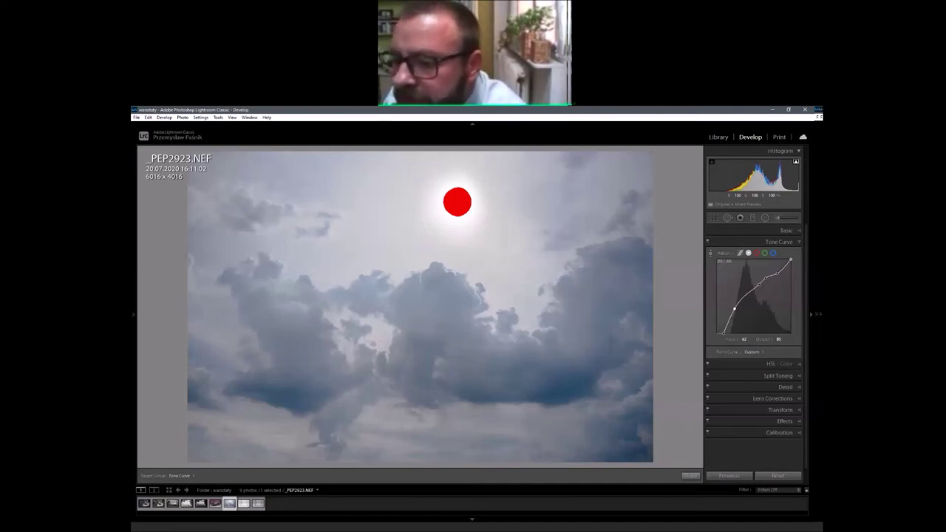
key("j")
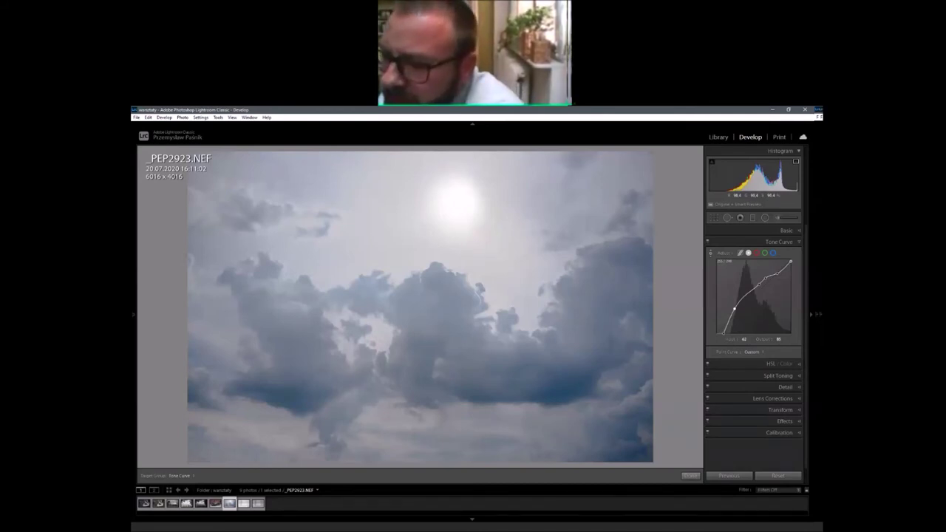
left_click_drag(790, 261, 790, 261)
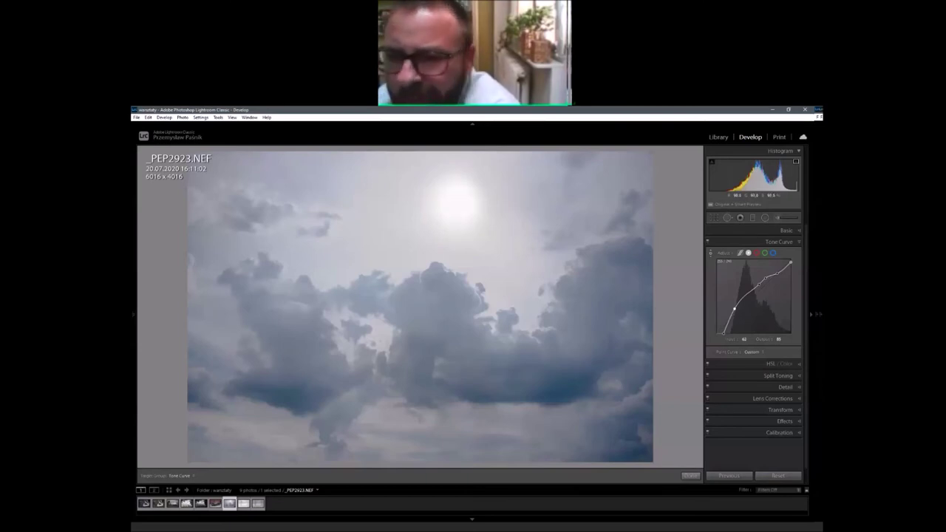
mouse_move(791, 262)
left_mouse_down()
mouse_move(790, 276)
mouse_move(790, 260)
left_mouse_up()
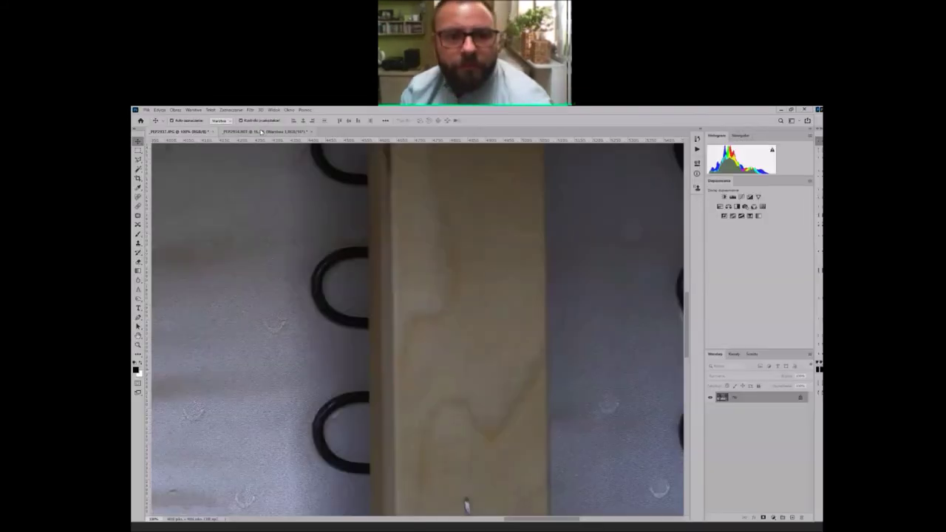
Open the sky photo _PEP2923.jpg from the desktop folder as a separate document.
left_click(260, 132)
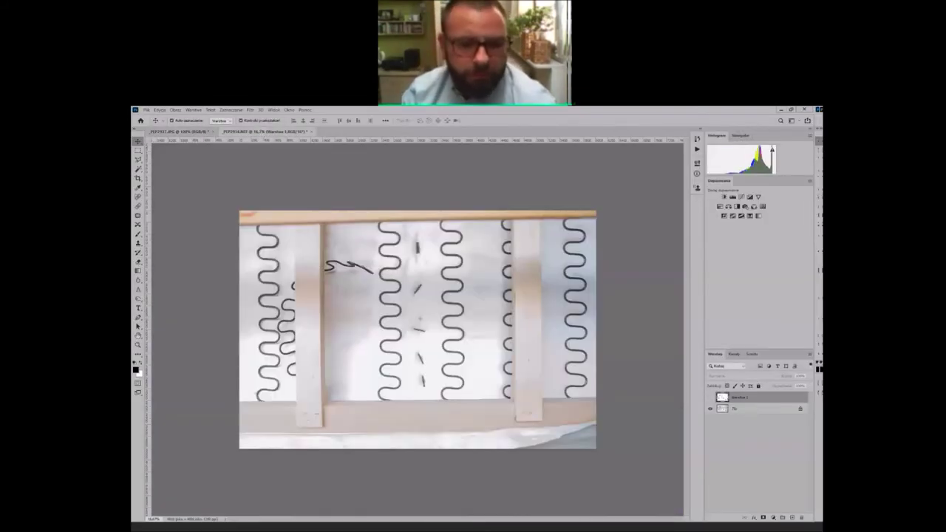
key("ctrl+o")
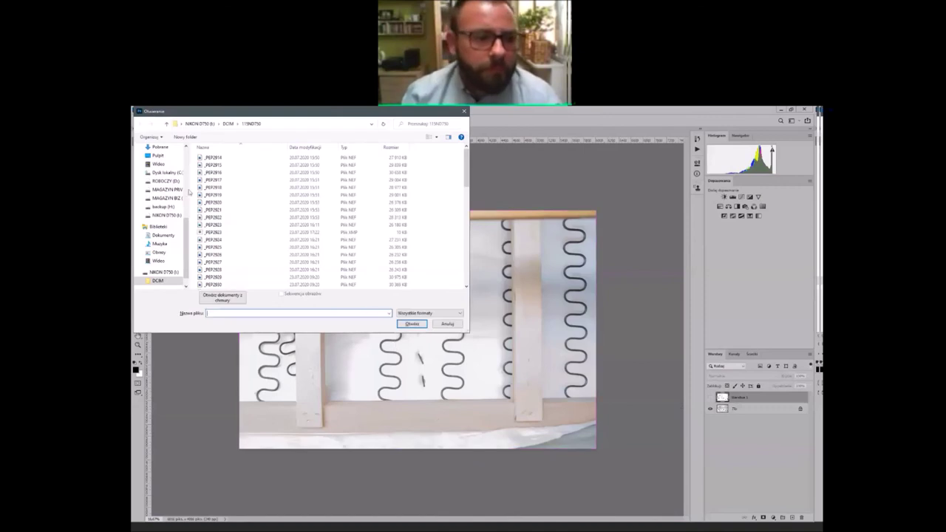
left_click(159, 156)
scroll(345, 215, "down", 10)
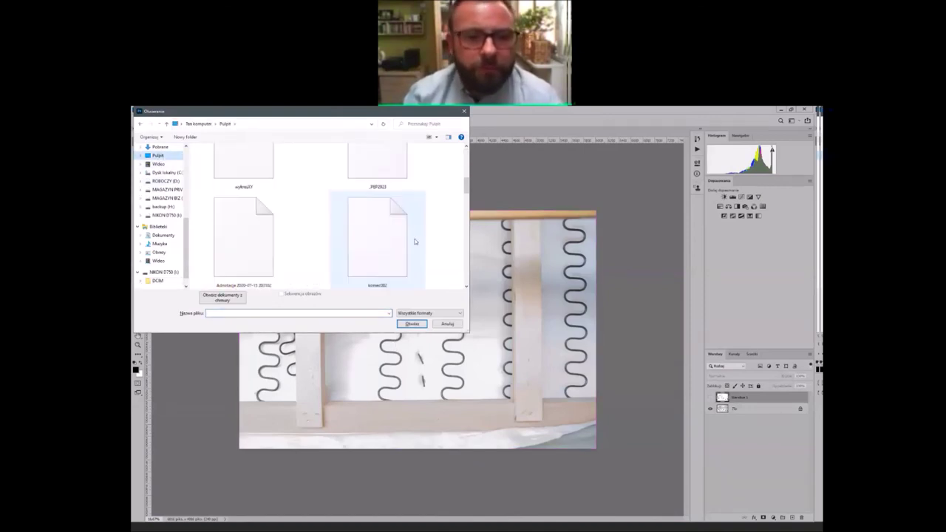
scroll(346, 215, "up", 8)
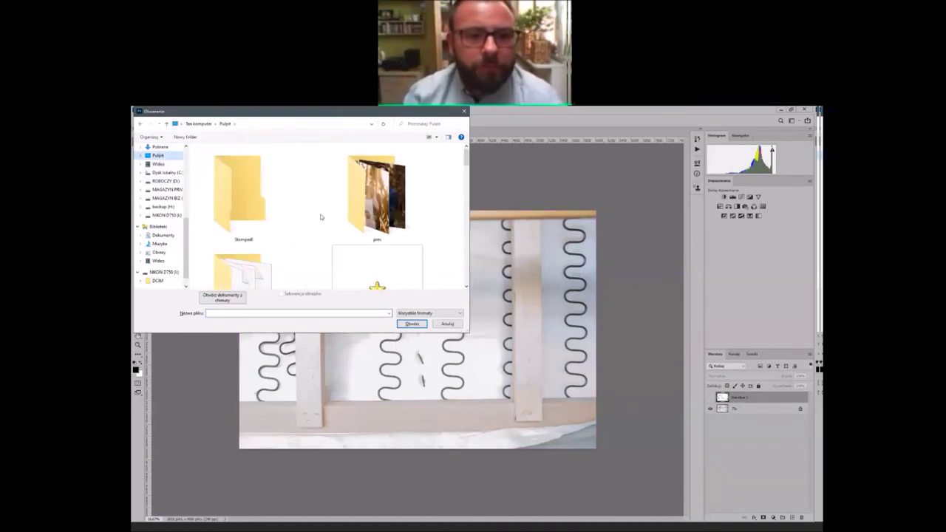
double_click(361, 242)
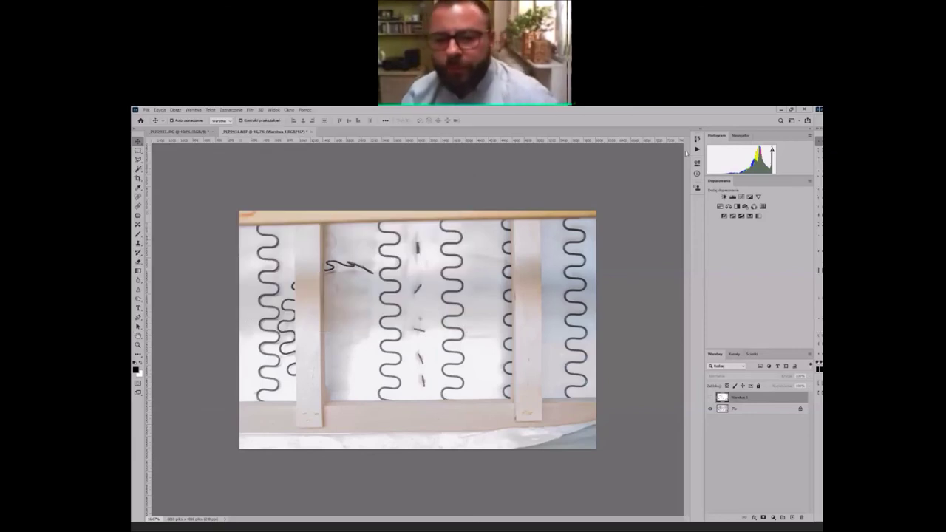
key("ctrl+0")
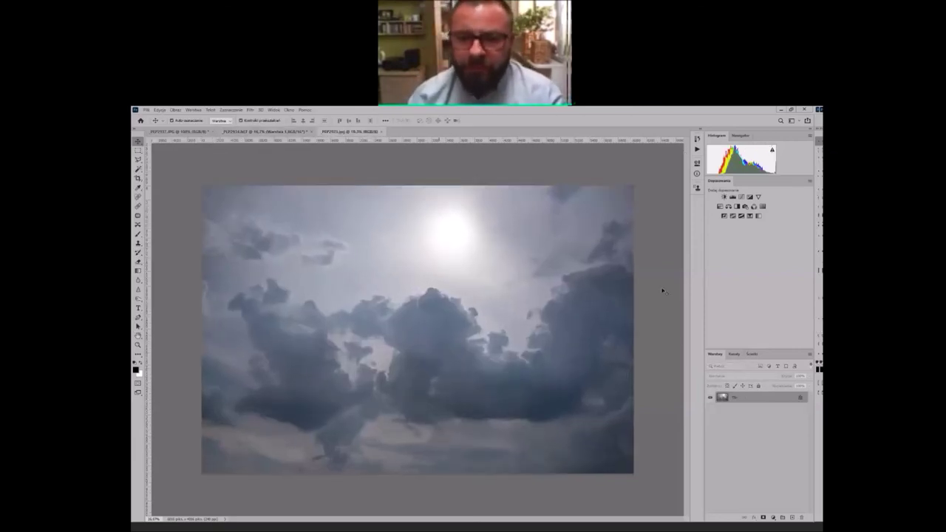
Try deepening the sky photo's shadows in Curves by moving the RGB black point inward along the input axis.
key("ctrl+m")
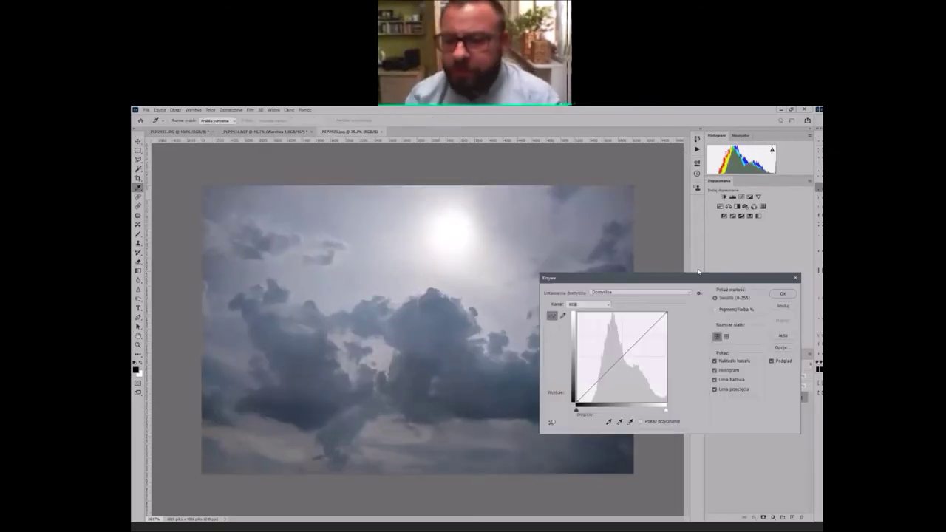
left_click_drag(621, 285, 608, 238)
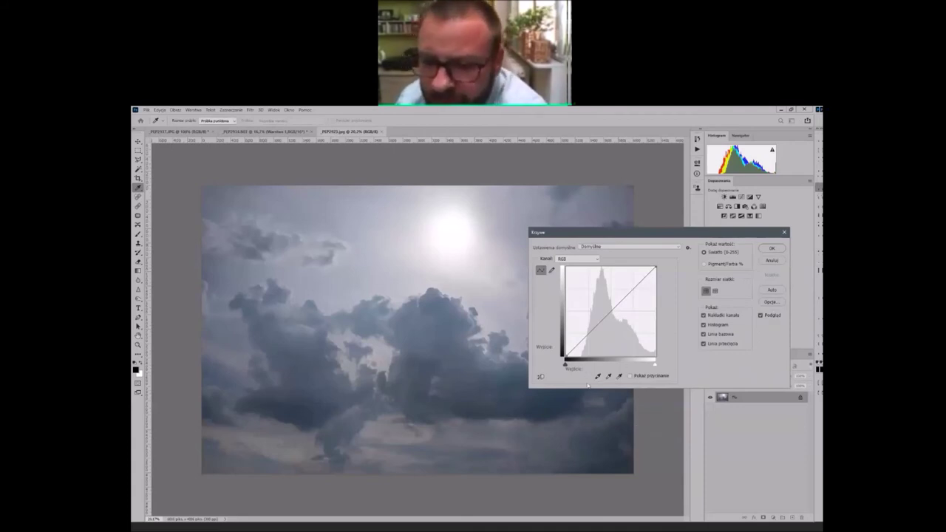
left_click_drag(566, 365, 578, 369)
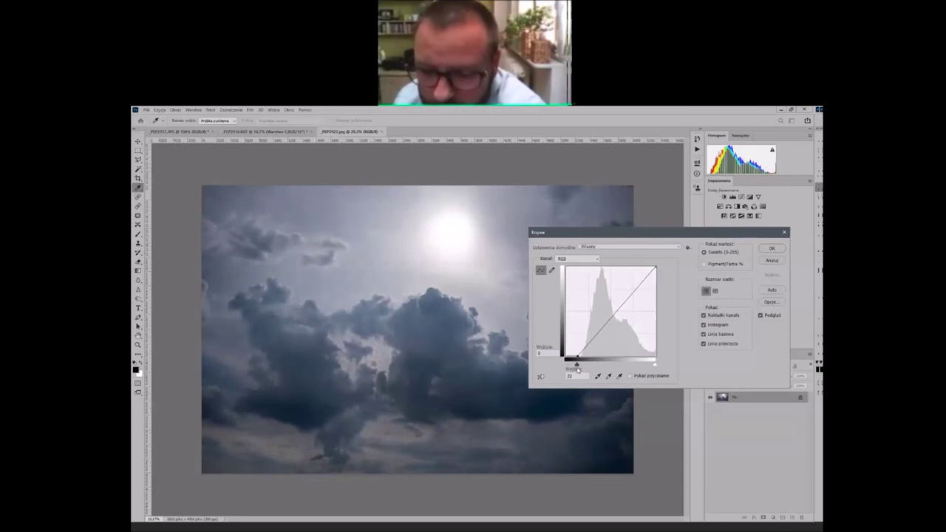
mouse_move(578, 369)
left_mouse_down()
mouse_move(563, 368)
mouse_move(576, 369)
left_mouse_up()
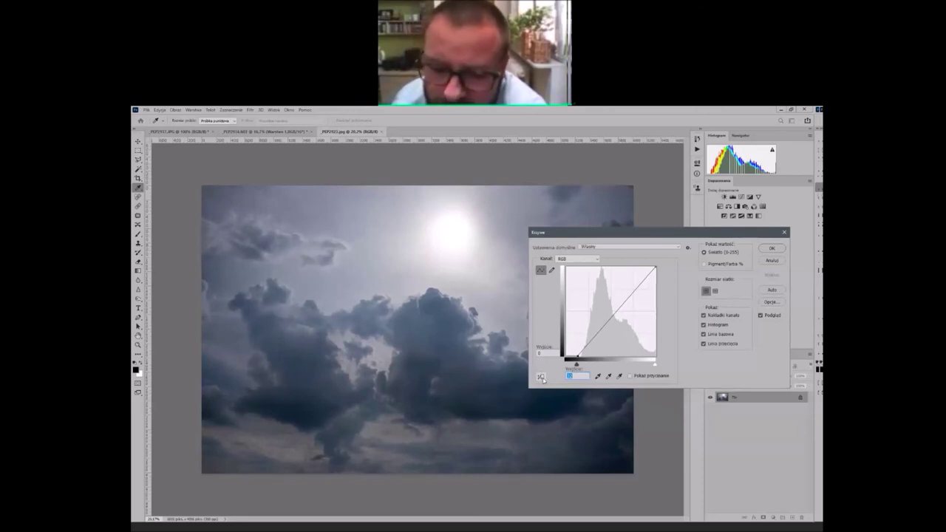
Try brightening the clouds with targeted curve points at input about 95, output about 90, and at input about 56, output about 53.
left_click(541, 376)
left_click(575, 400)
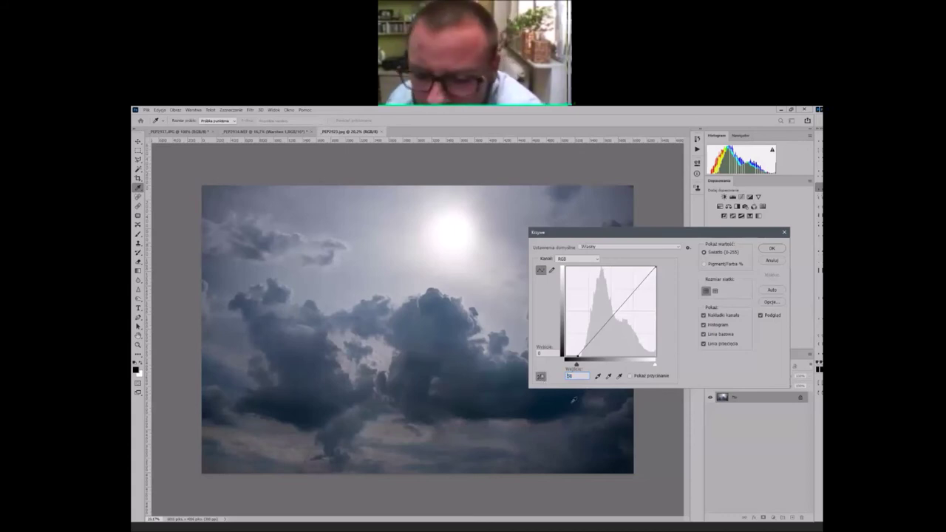
left_click_drag(467, 364, 462, 355)
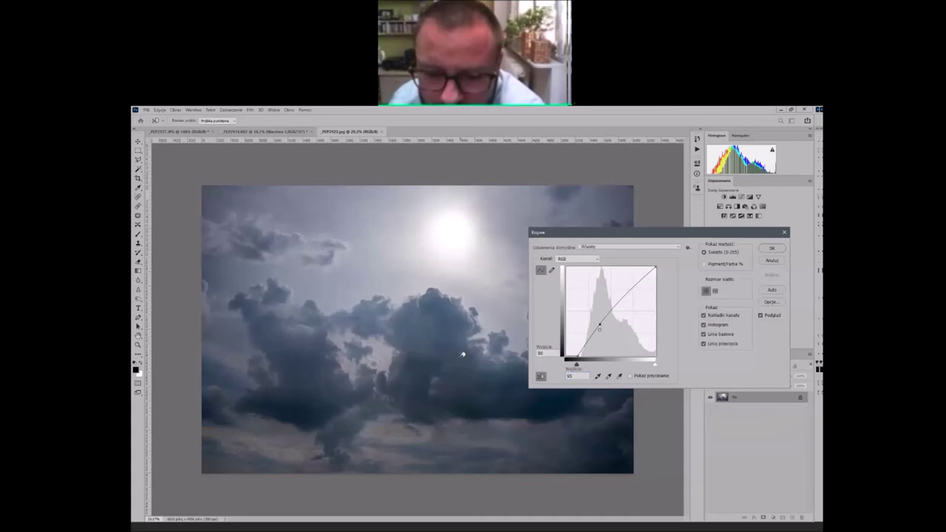
left_click(541, 376)
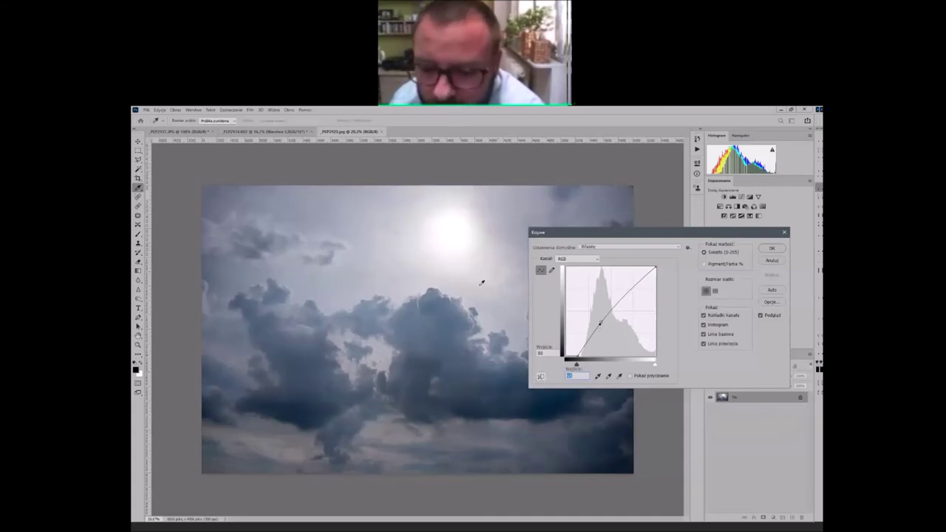
left_click(562, 399)
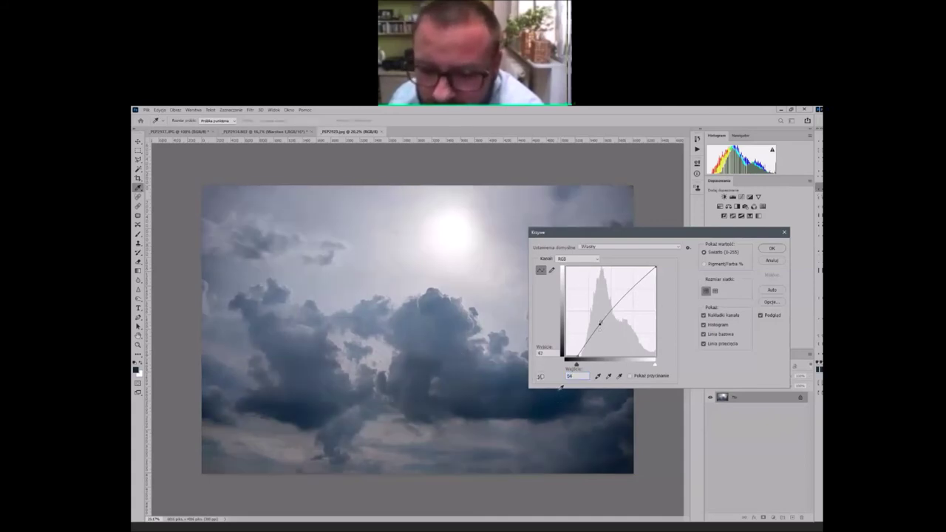
left_click(541, 376)
left_click_drag(554, 400, 547, 396)
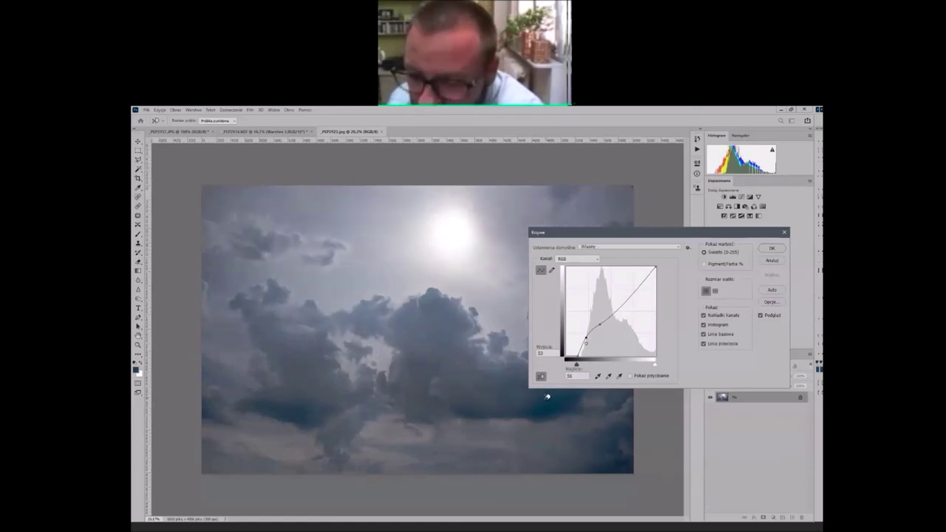
Try the curve's black point at input 0 and at about 24 with the midtone point nudged, and discard the Curves adjustment.
left_click_drag(576, 364, 566, 371)
left_click(577, 376)
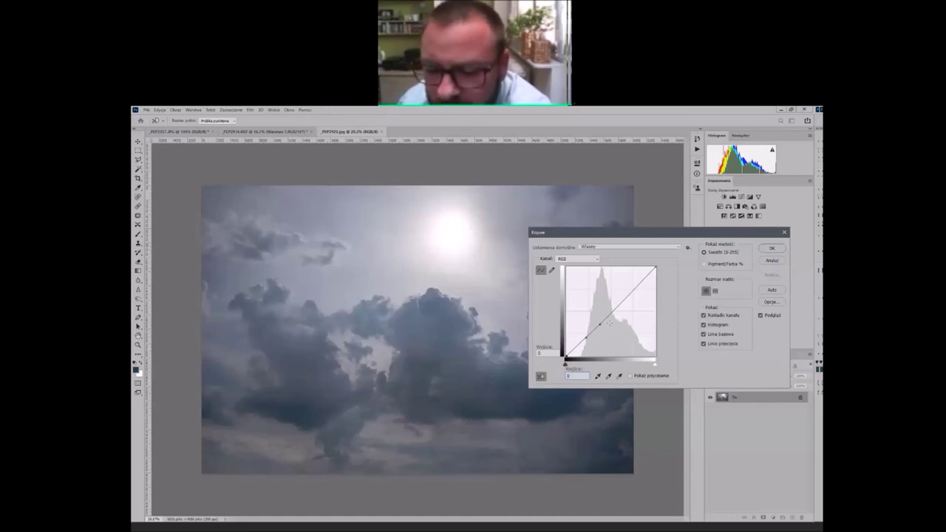
left_click_drag(600, 326, 597, 324)
left_click_drag(566, 364, 574, 366)
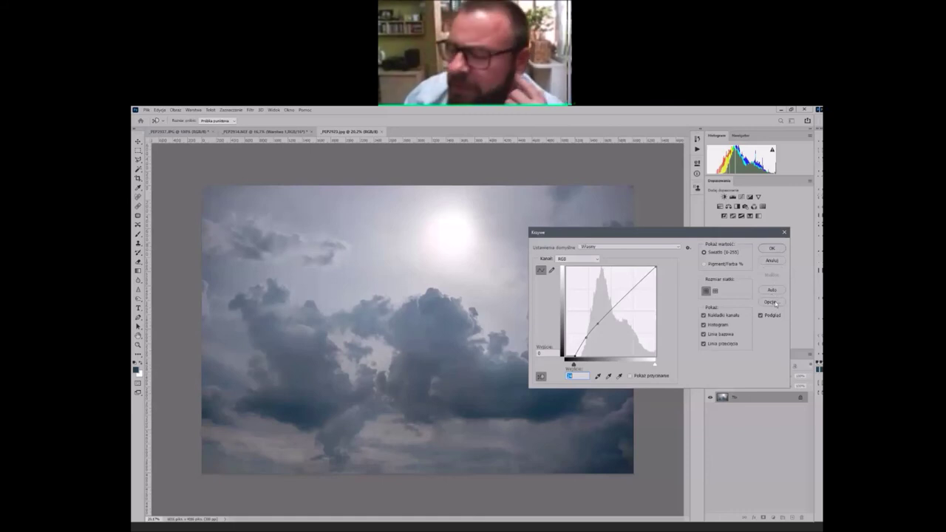
left_click(772, 261)
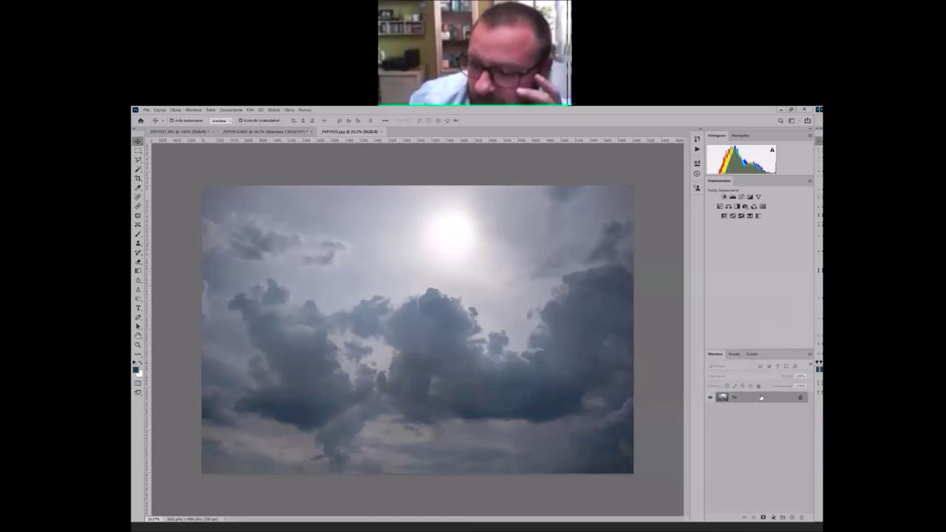